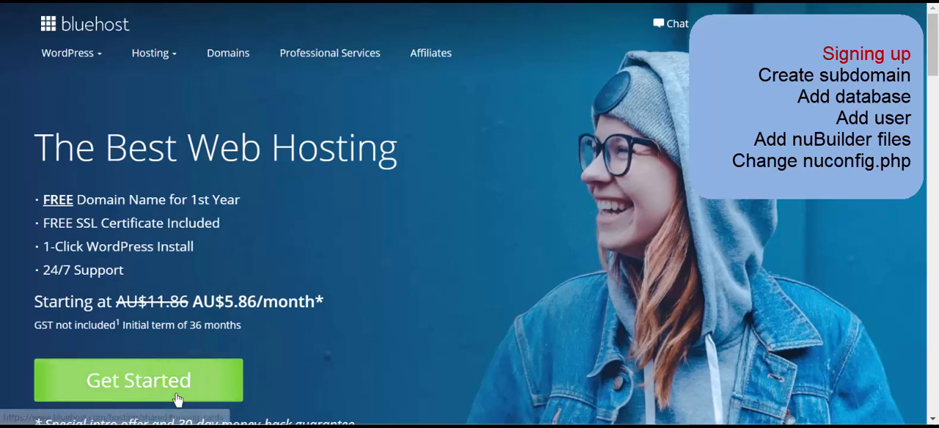
- Start a shared web hosting sign-up with the Basic plan
click(177, 396)
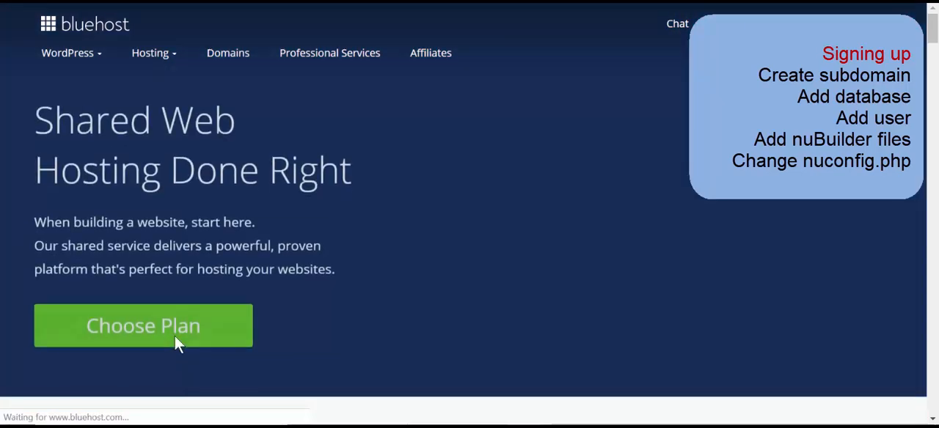
click(173, 326)
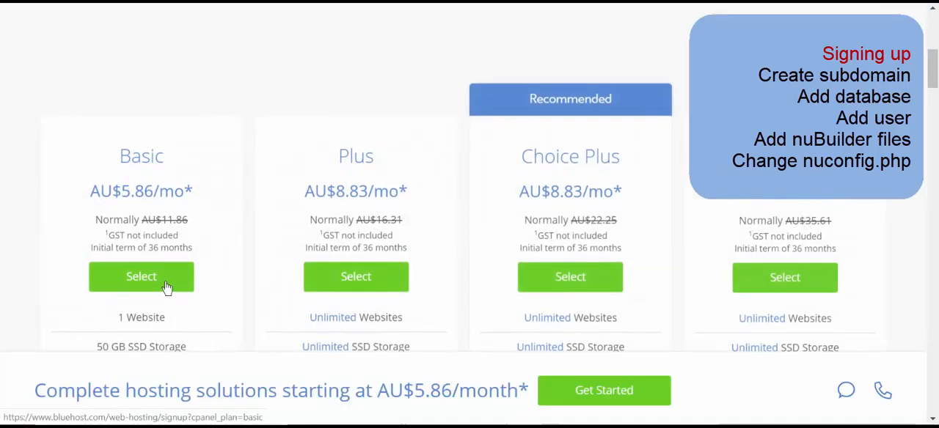
click(167, 286)
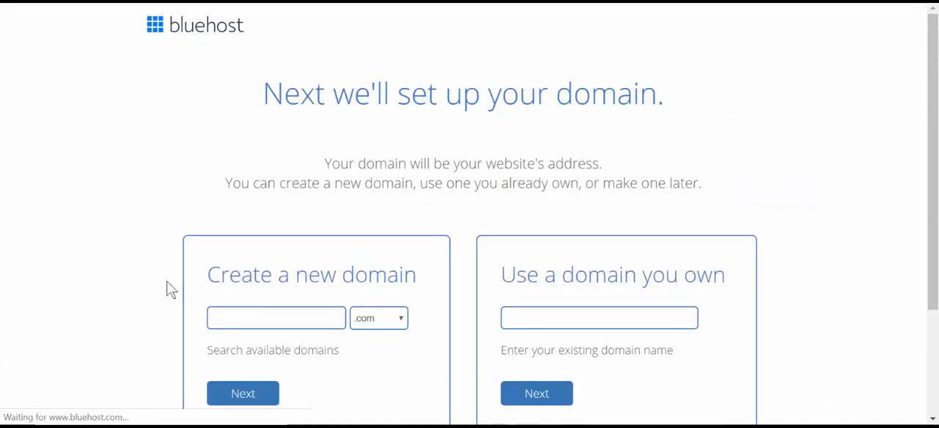
- Request the new domain nubuilder with the .online extension and continue to account creation
click(271, 315)
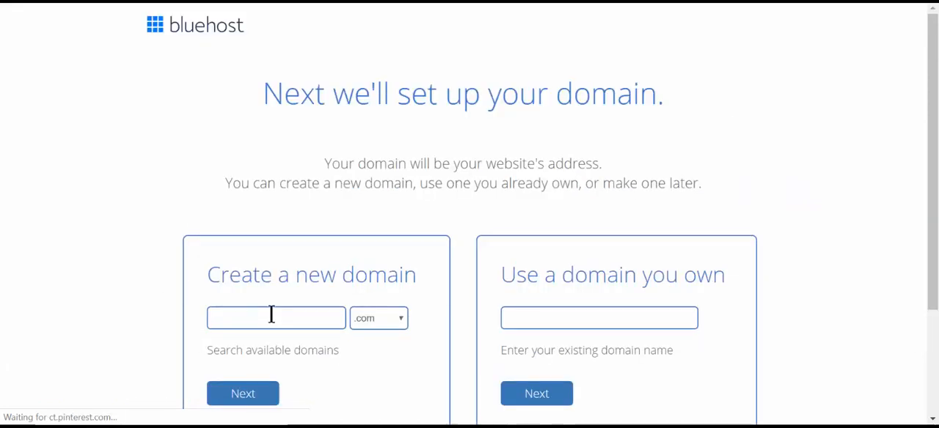
text(nubuilder)
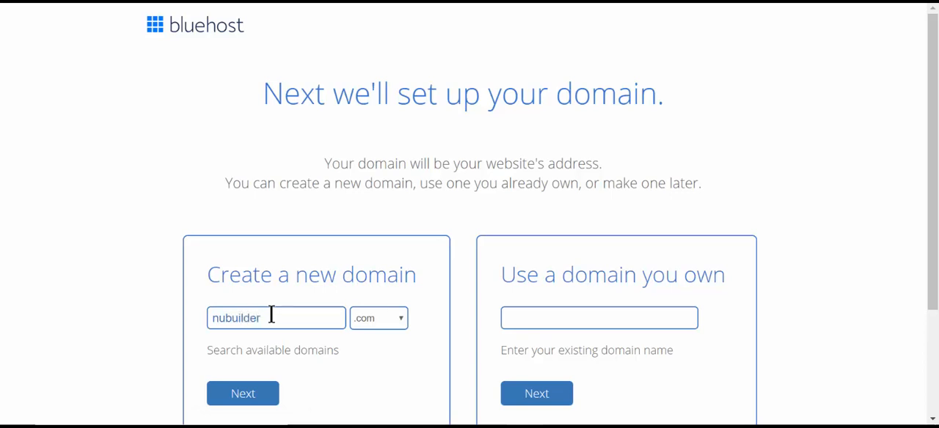
click(360, 317)
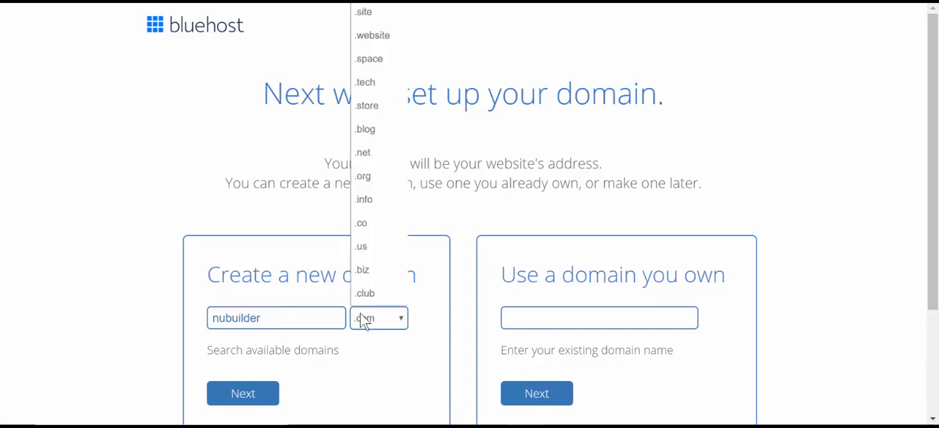
click(384, 3)
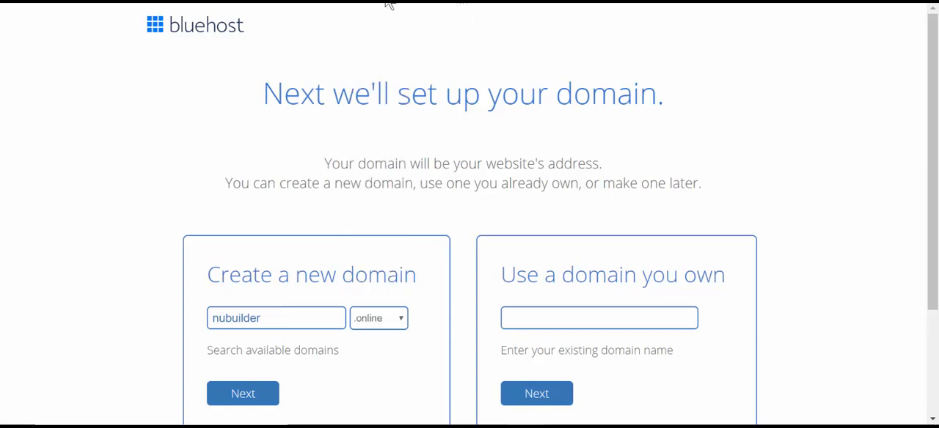
click(221, 393)
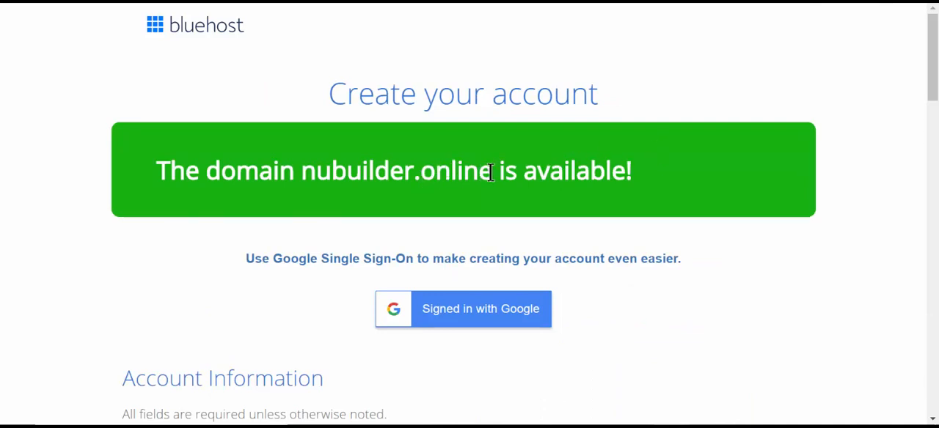
- Review the chosen domain, the account information fields and the package sections of the sign-up form
drag(492, 171, 299, 171)
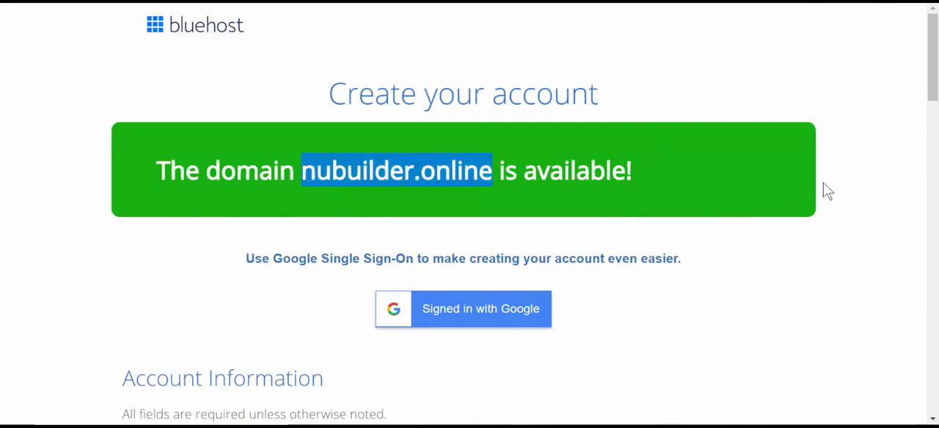
scroll(821, 188, down, 4)
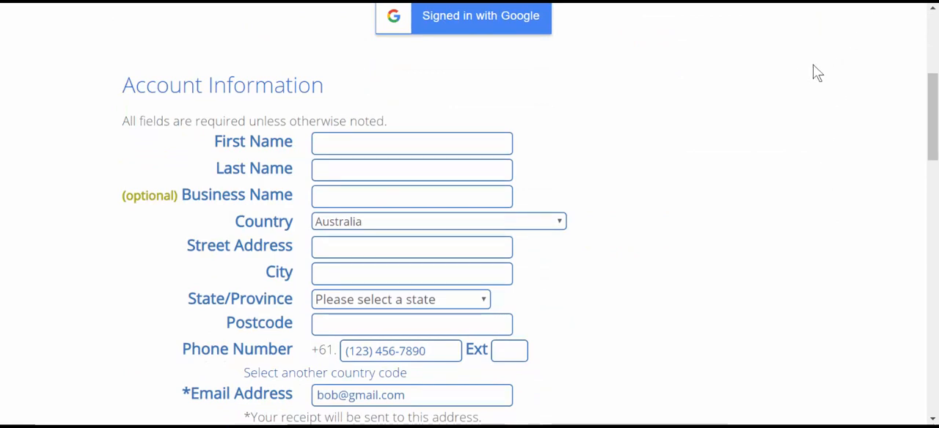
scroll(794, 80, down, 2)
scroll(803, 79, up, 1)
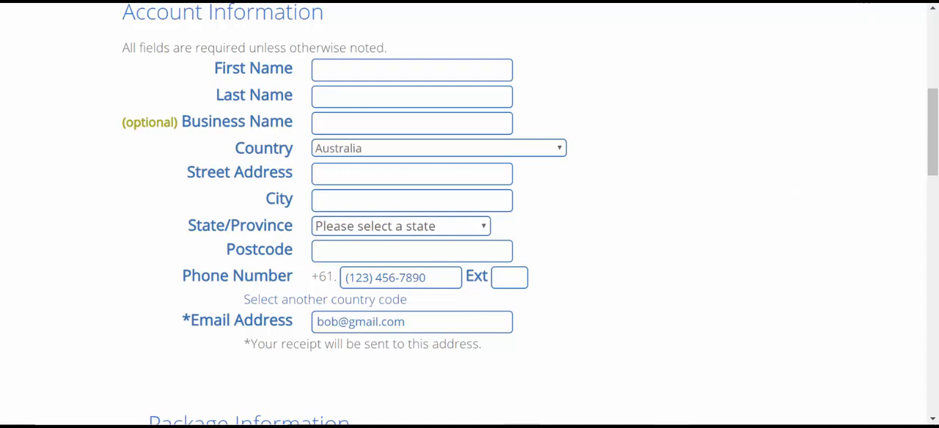
scroll(678, 85, down, 5)
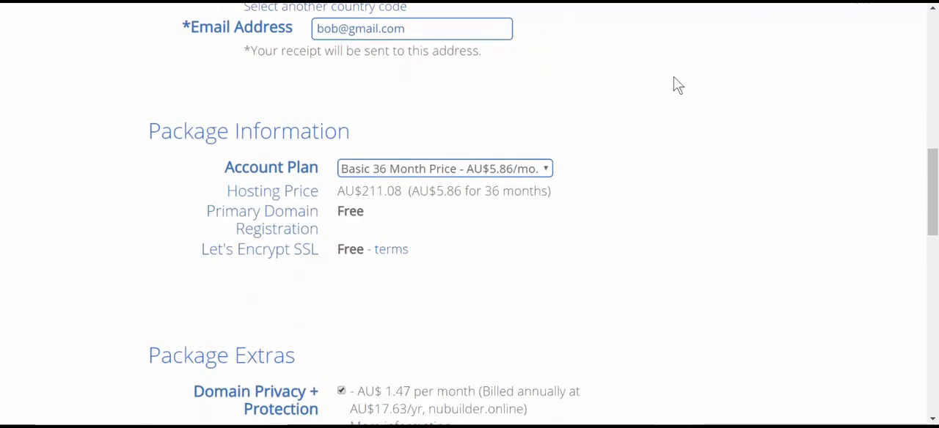
scroll(678, 84, down, 3)
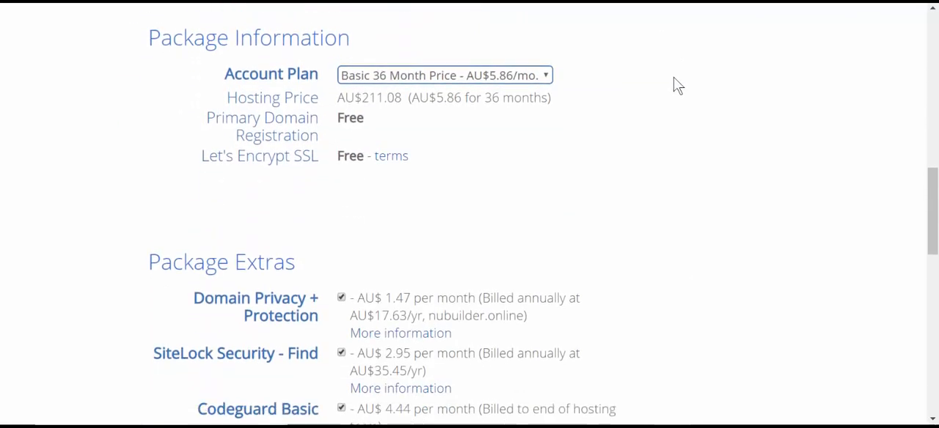
scroll(677, 86, up, 3)
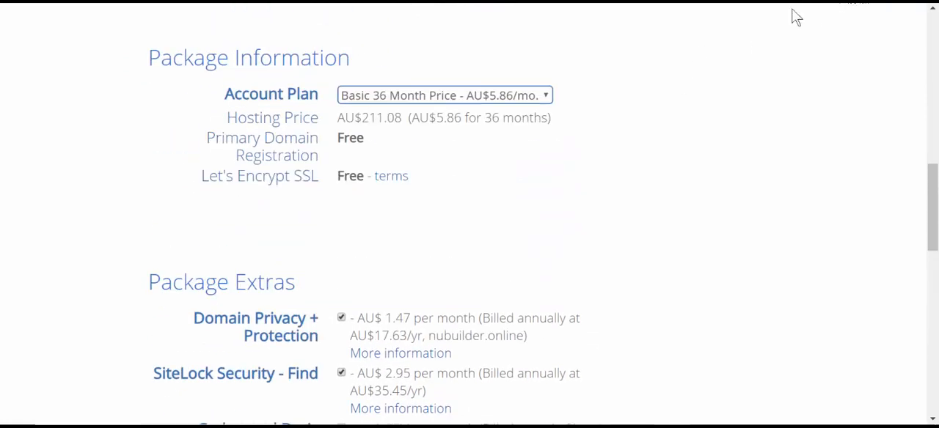
- Choose the Basic 12 Month plan and remove the Domain Privacy + Protection, SiteLock Security - Find and Codeguard Basic extras
click(455, 102)
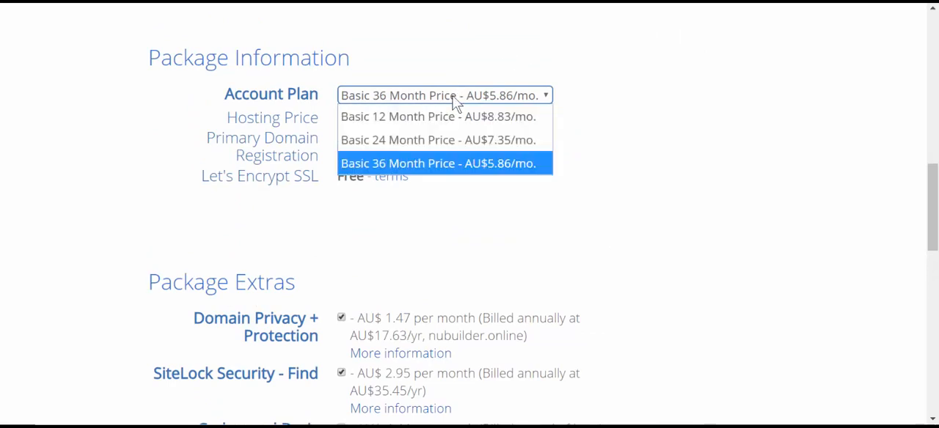
click(452, 116)
scroll(451, 233, down, 4)
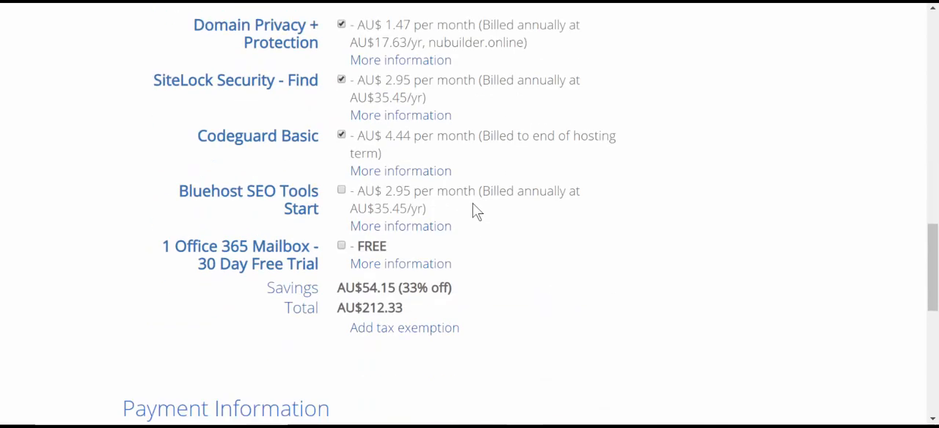
click(342, 25)
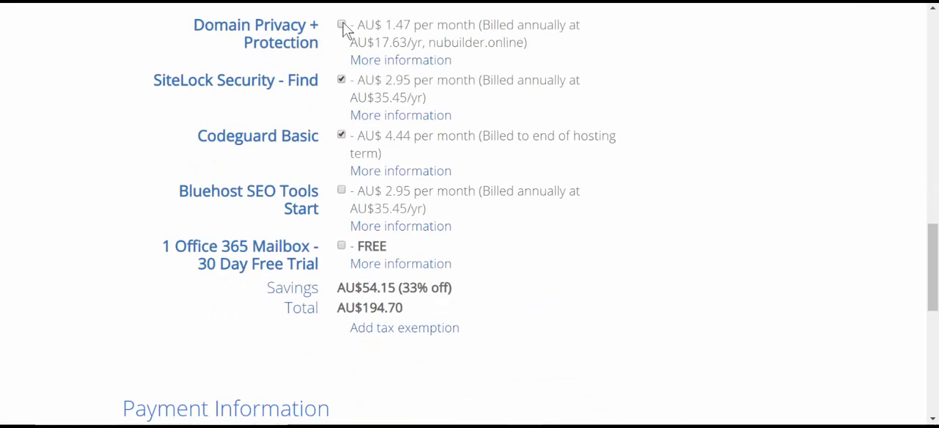
click(341, 79)
click(342, 136)
- Submit the order with PayPal as the payment method, accepting the terms of service, cancellation and privacy policies
scroll(605, 246, down, 2)
scroll(606, 246, down, 3)
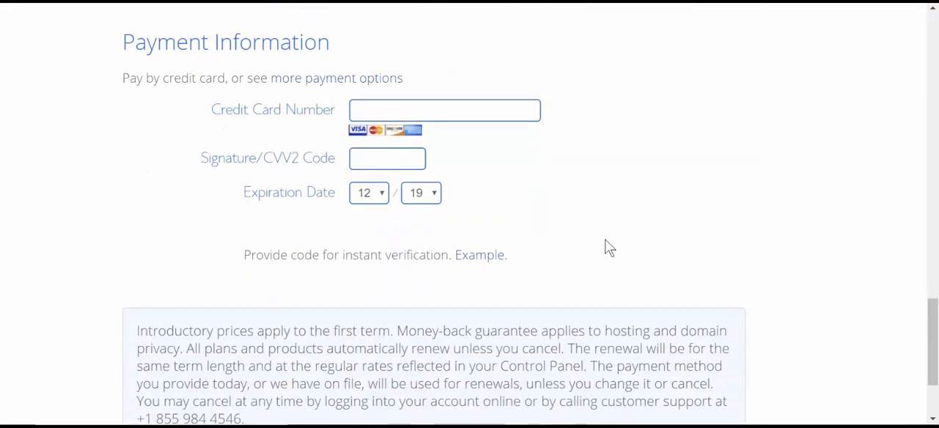
click(379, 80)
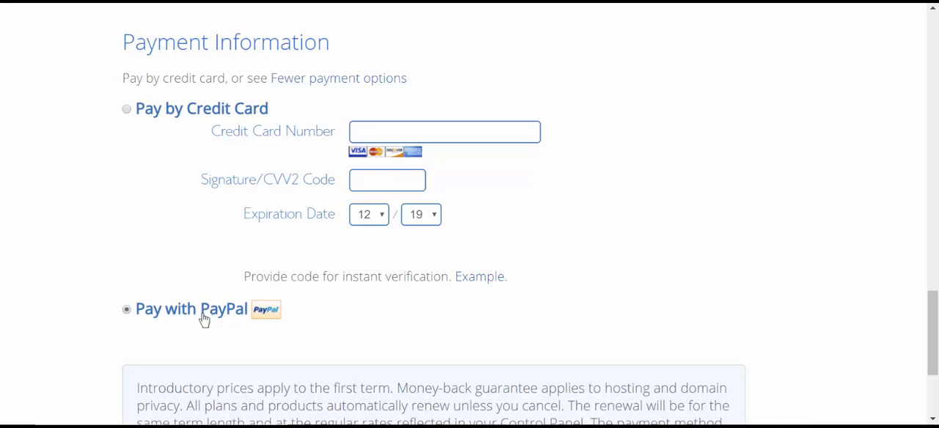
scroll(743, 202, down, 3)
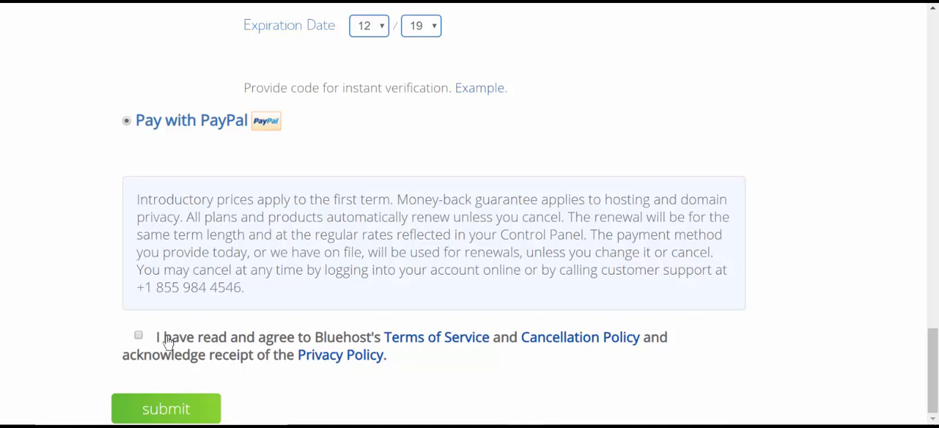
click(139, 339)
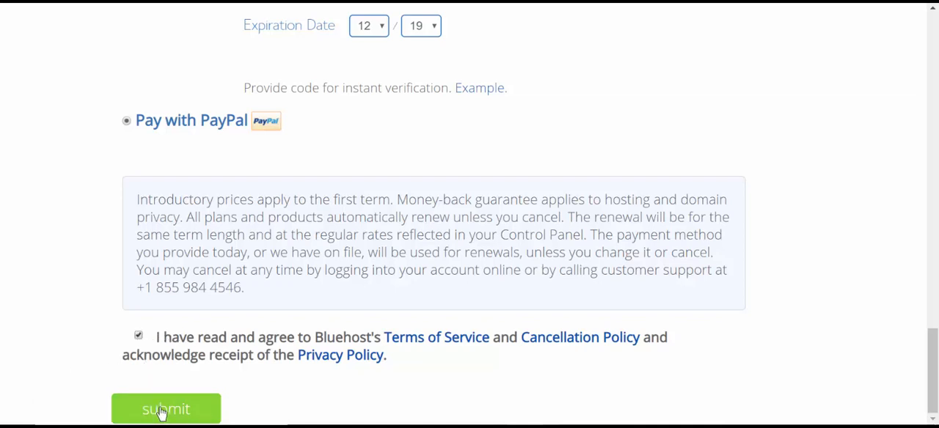
click(159, 415)
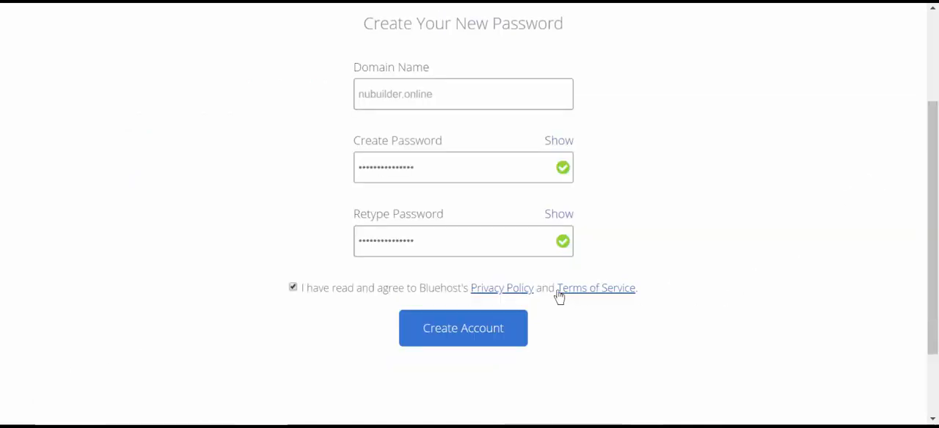
- Create the account for nubuilder.online and proceed to its login page
click(460, 335)
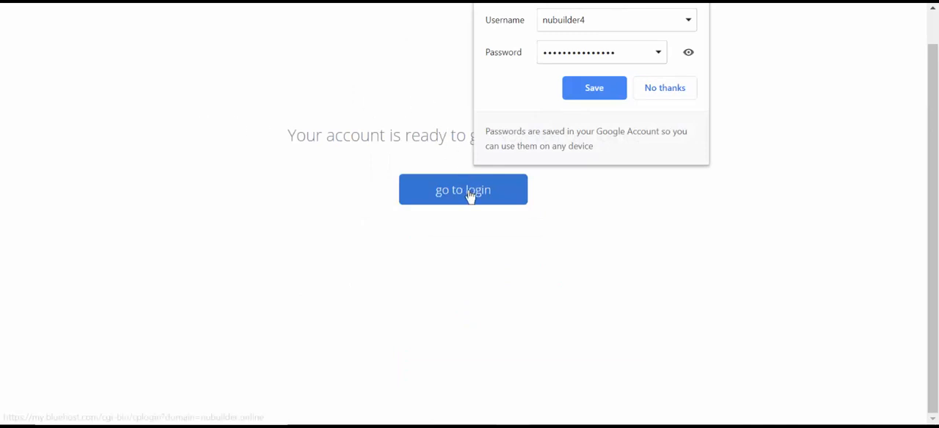
click(746, 199)
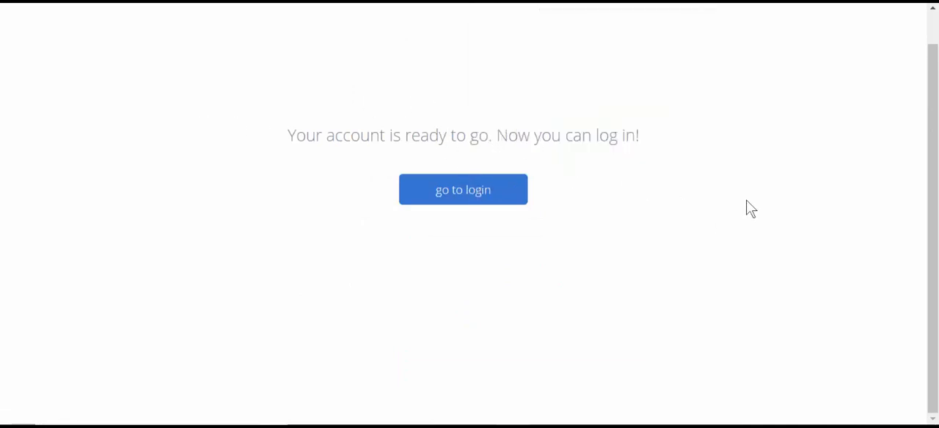
click(464, 193)
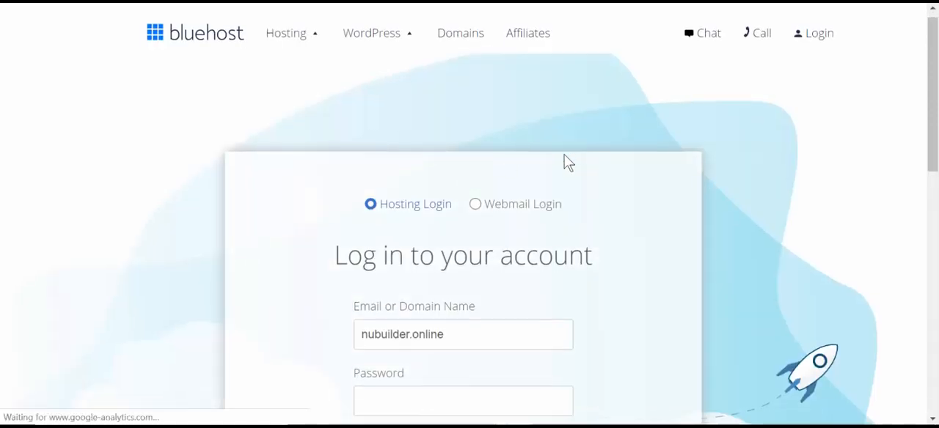
- Log in to the nubuilder.online hosting account with the account password
scroll(488, 292, down, 2)
click(489, 270)
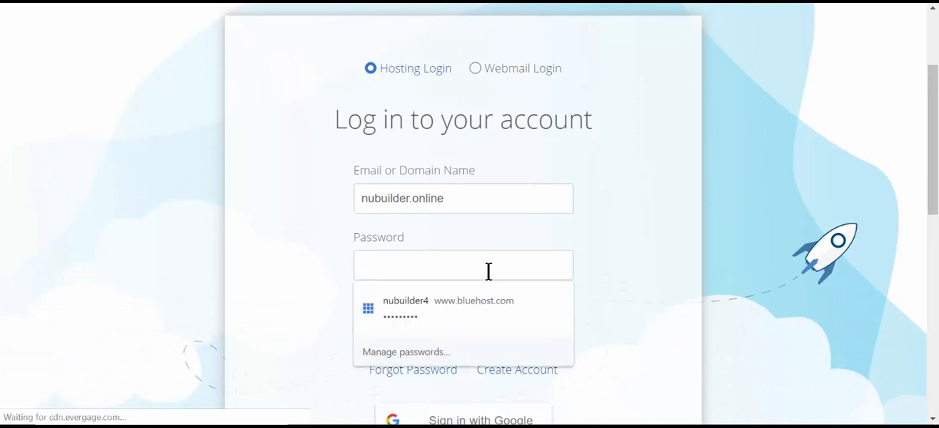
key(ctrl+v)
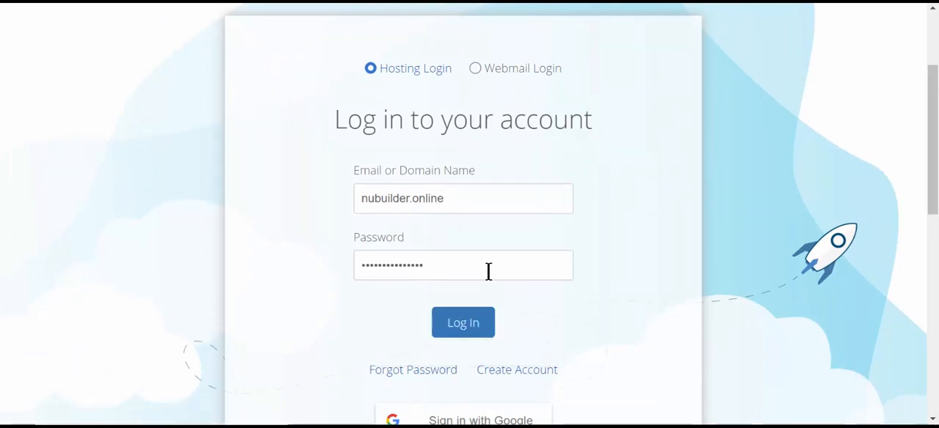
scroll(513, 271, down, 2)
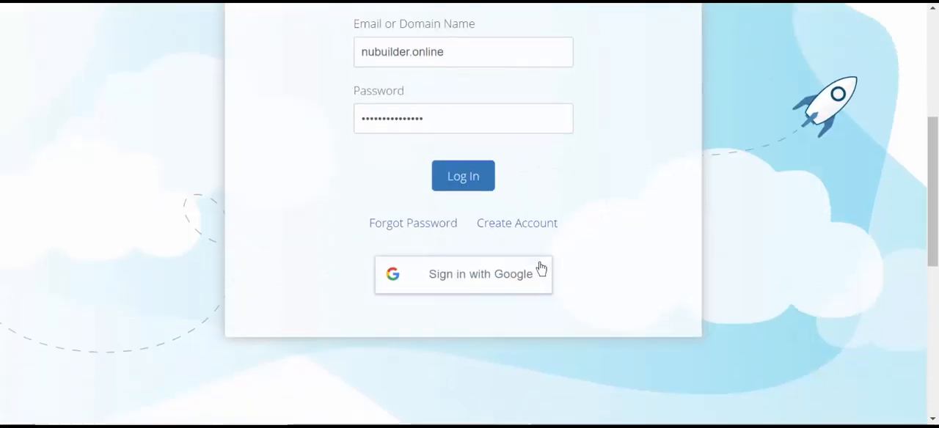
click(456, 177)
- Set the kind of site being created to Business
scroll(721, 214, down, 3)
scroll(719, 186, up, 1)
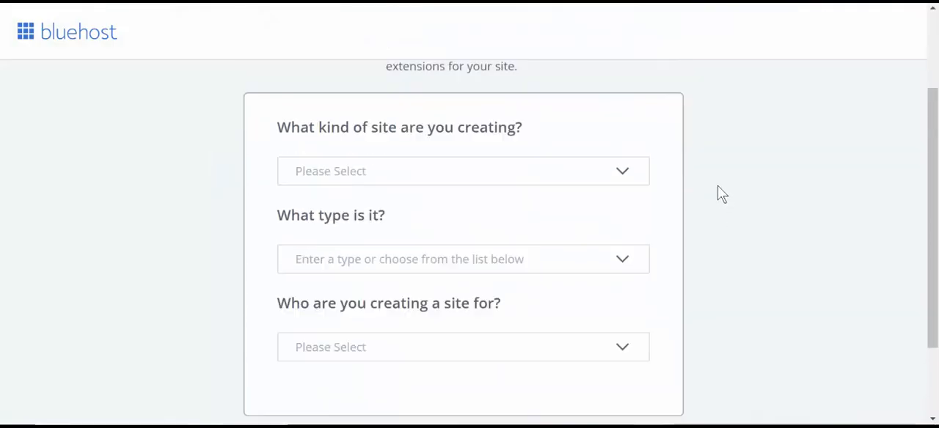
scroll(719, 187, up, 1)
click(632, 220)
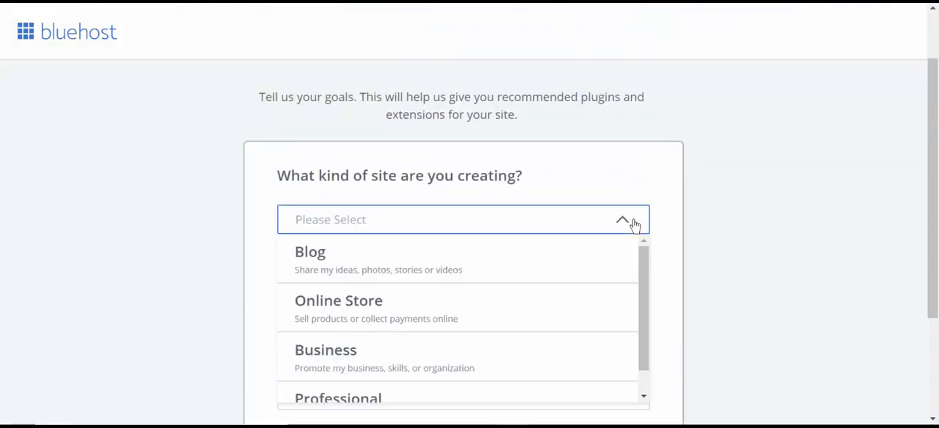
scroll(684, 211, down, 1)
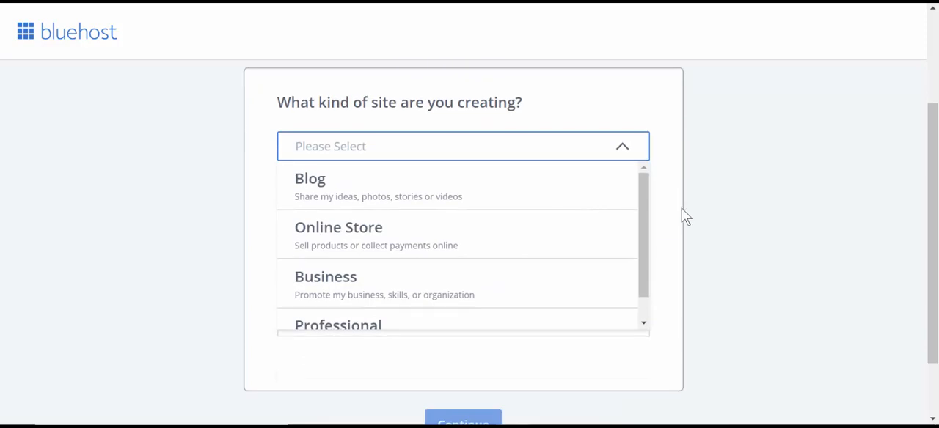
drag(642, 229, 648, 266)
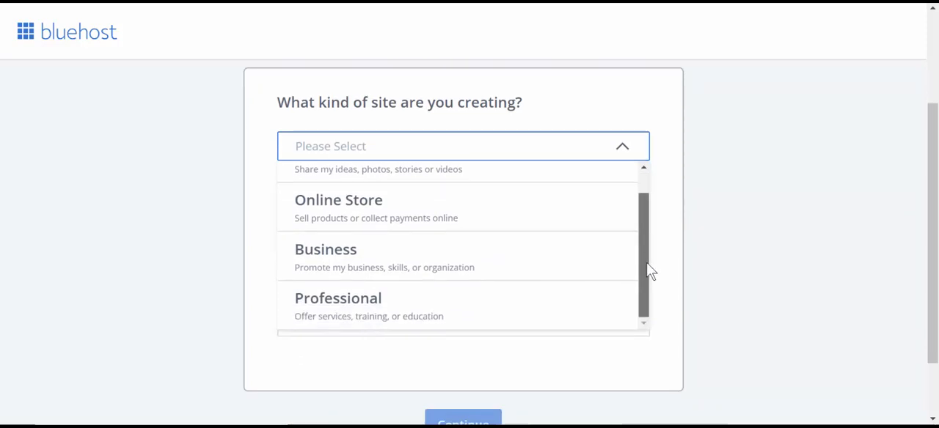
scroll(652, 242, up, 1)
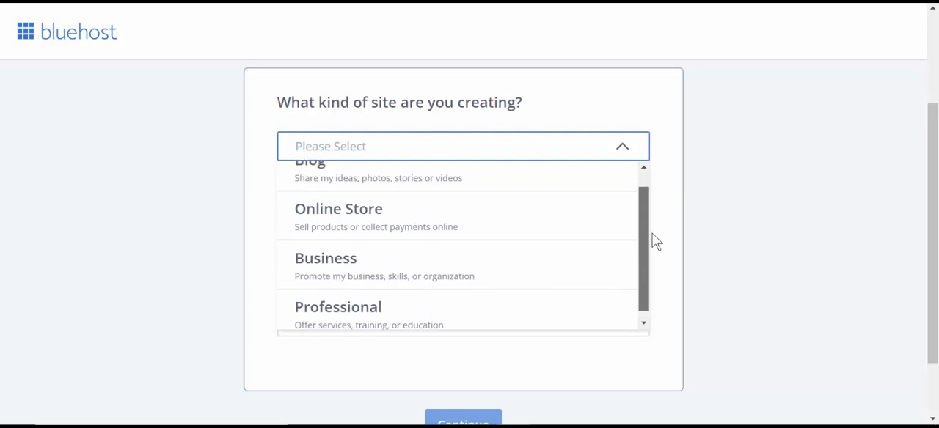
click(330, 280)
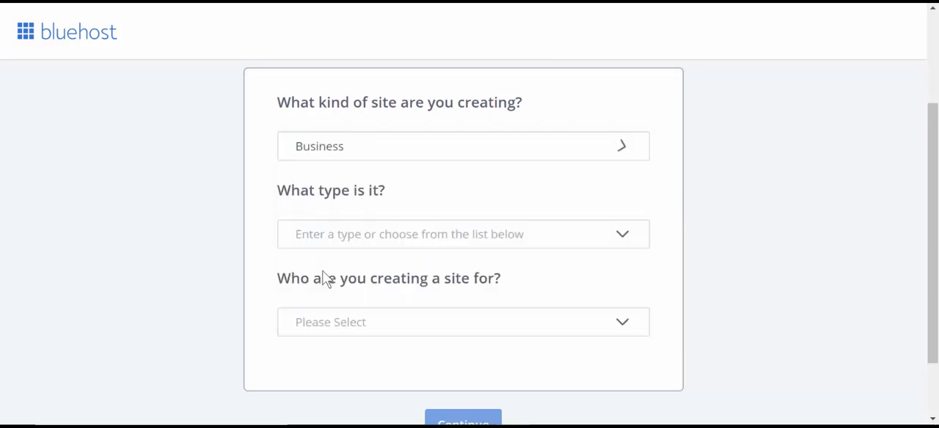
- Set the website's type to Technology & Apps
click(638, 236)
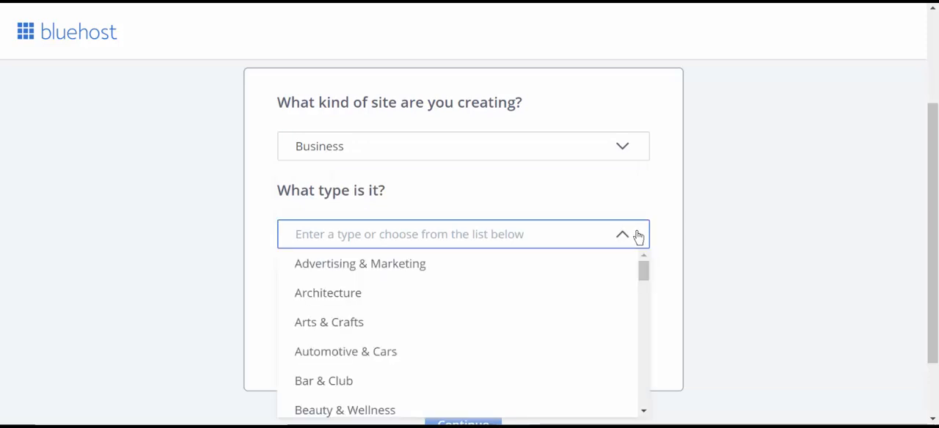
scroll(622, 268, down, 1)
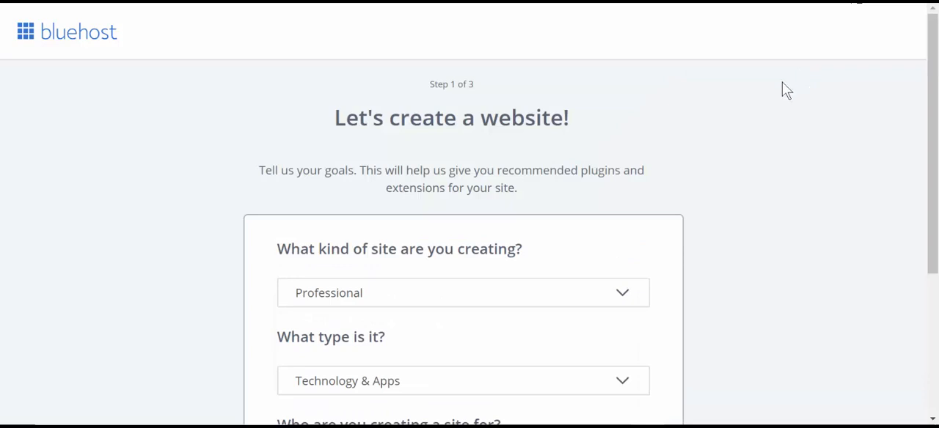
scroll(782, 83, down, 1)
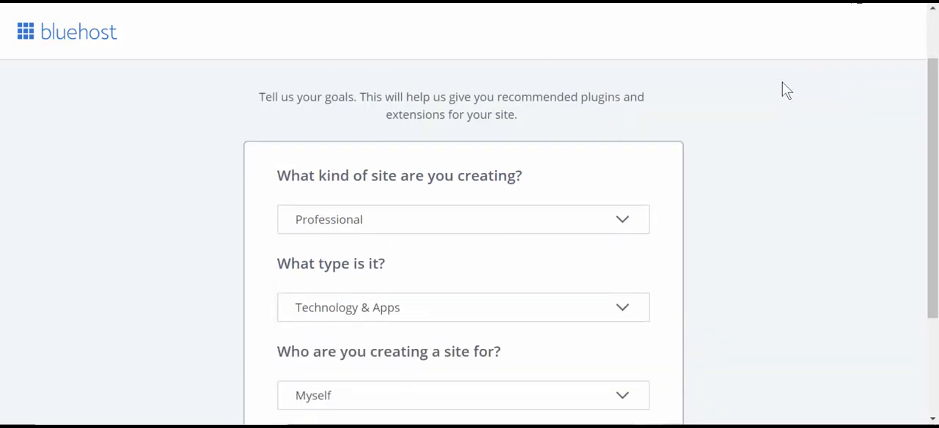
scroll(782, 83, down, 2)
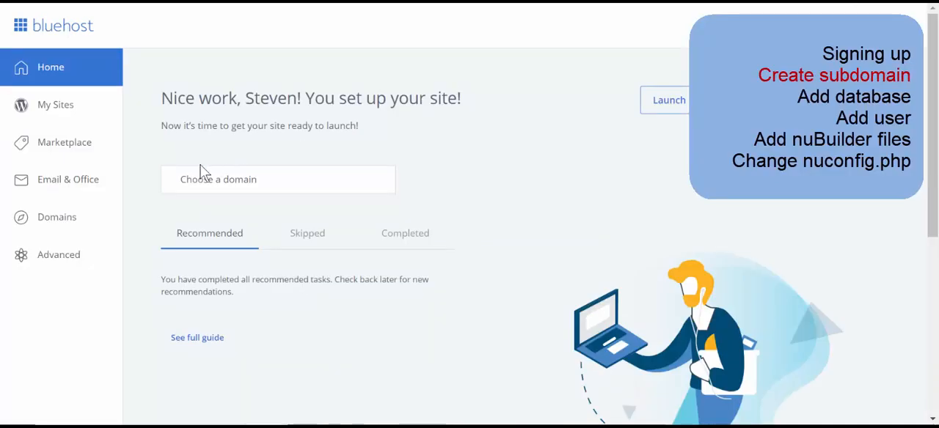
- Create the subdomain "installing" under nubuilder.online with the home folder /public_html/installing
click(49, 220)
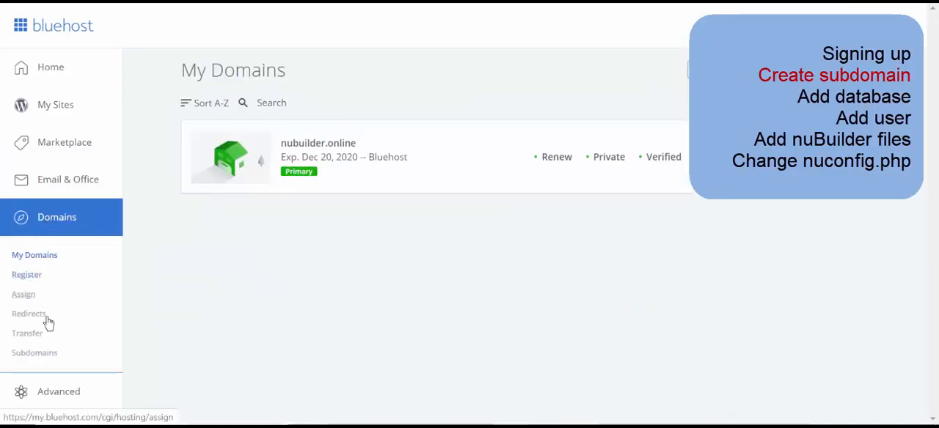
click(54, 359)
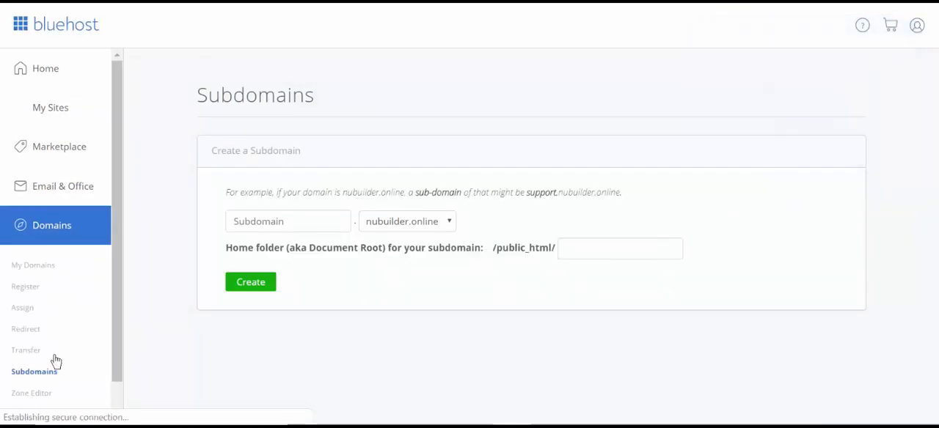
click(275, 217)
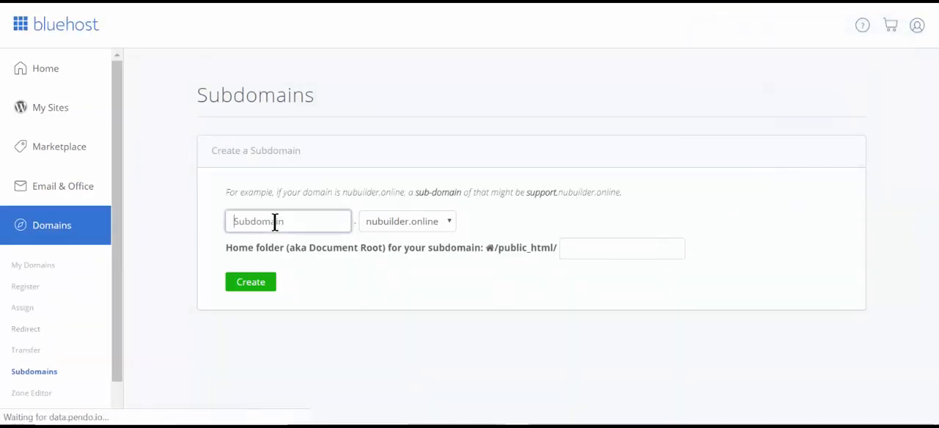
text(in)
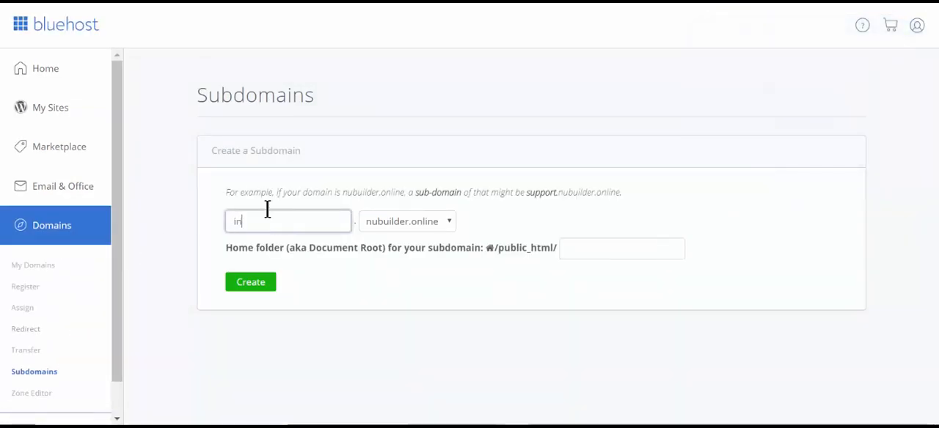
text(stalling)
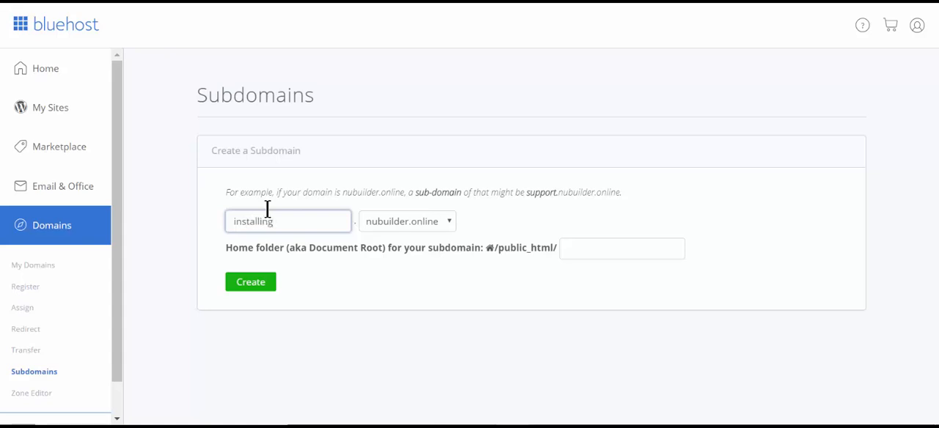
click(362, 285)
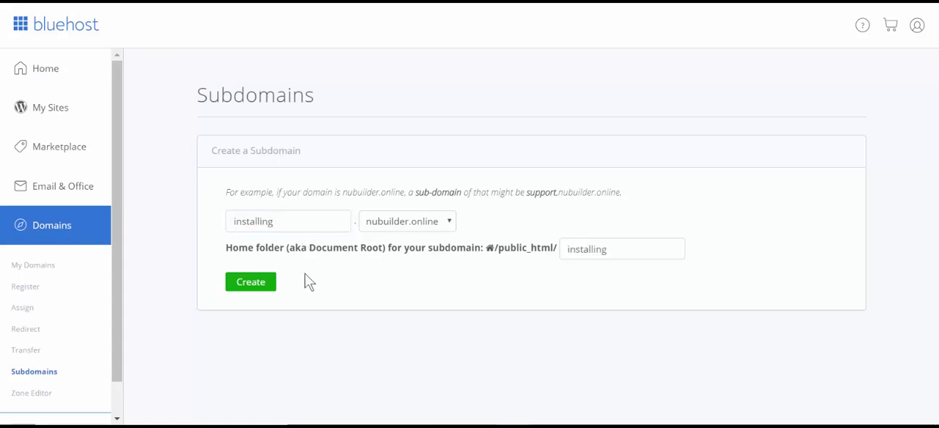
click(251, 283)
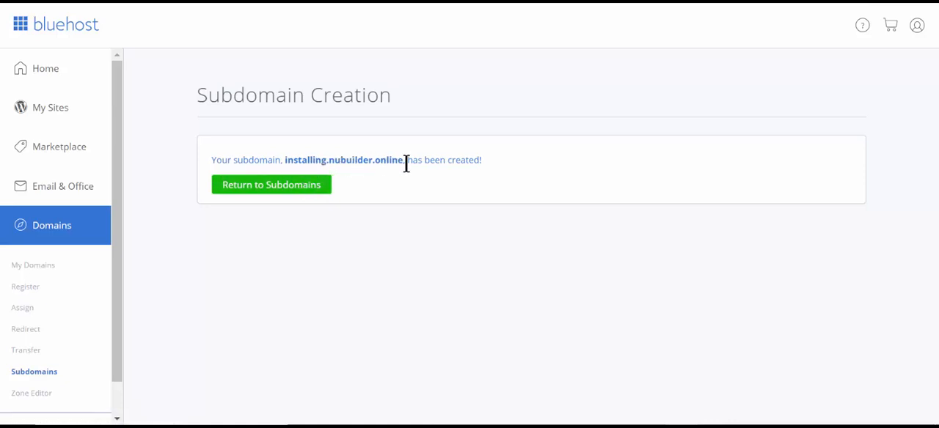
- Return to the Subdomains page and check the list of existing subdomains
click(293, 193)
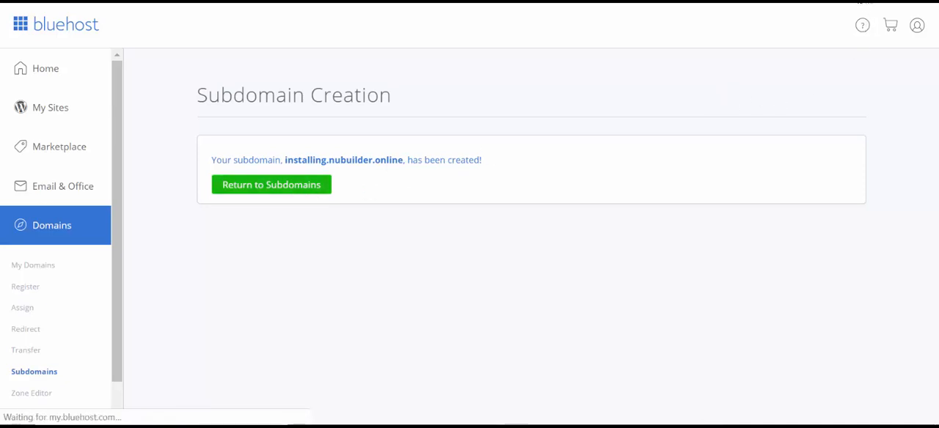
scroll(792, 180, down, 2)
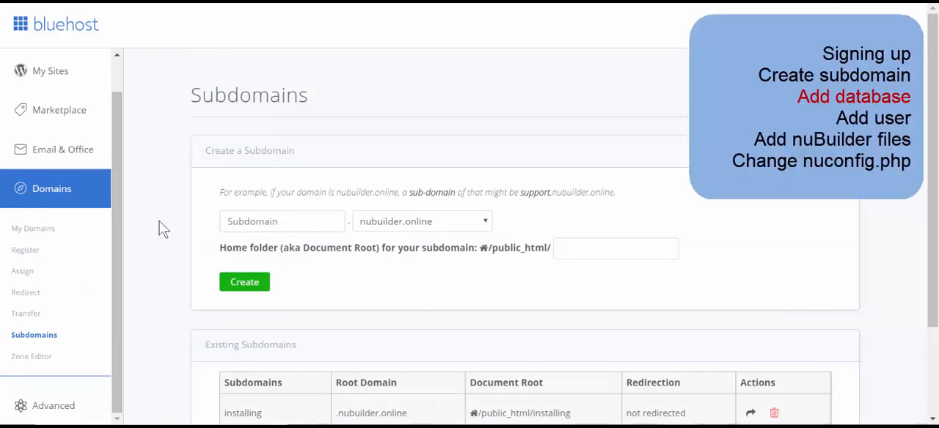
scroll(158, 230, down, 3)
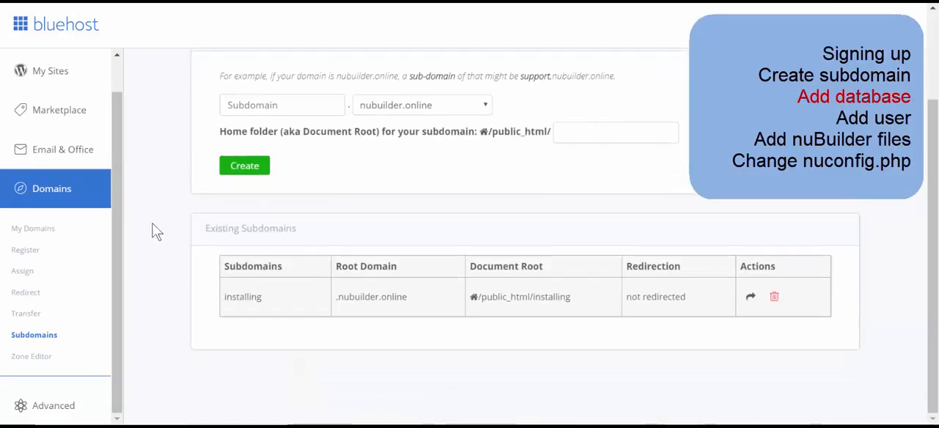
- Open the MySQL Databases management page in the advanced hosting tools
click(61, 409)
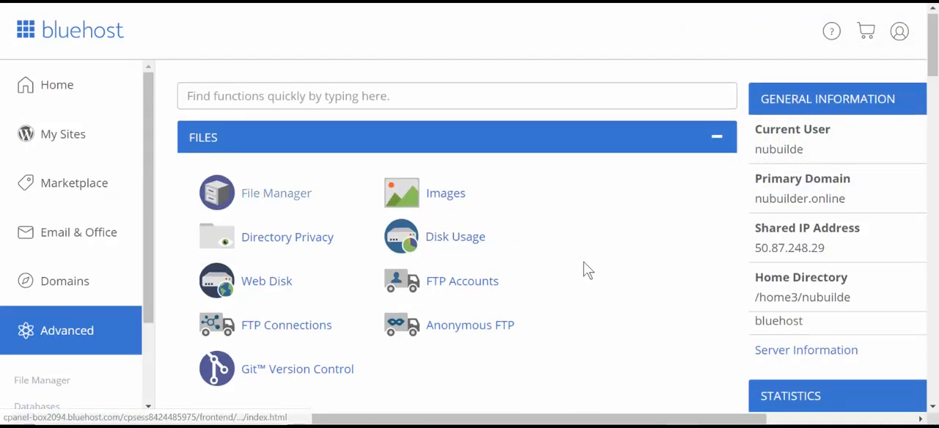
scroll(586, 270, down, 5)
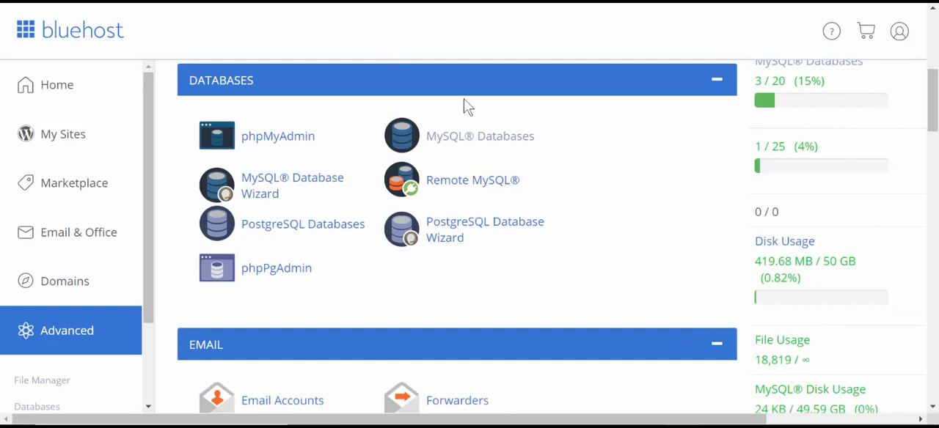
click(493, 143)
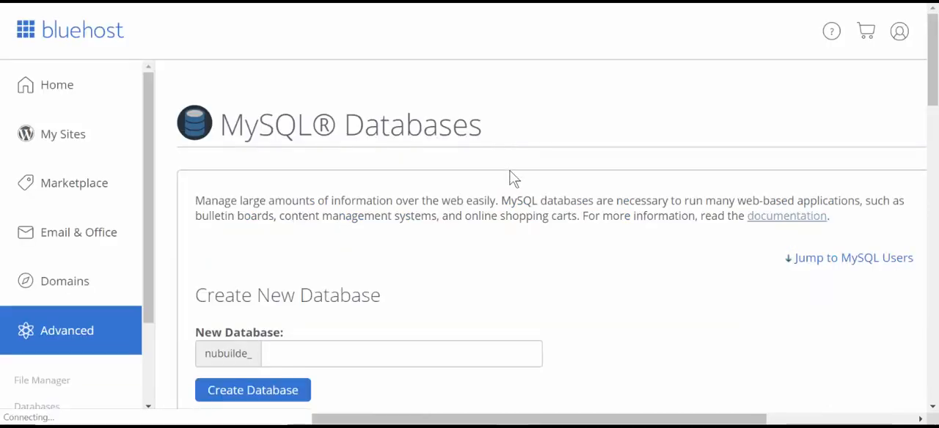
- Create a new MySQL database named nubuilde_4 and return to the database management page
scroll(513, 235, down, 3)
scroll(521, 224, up, 1)
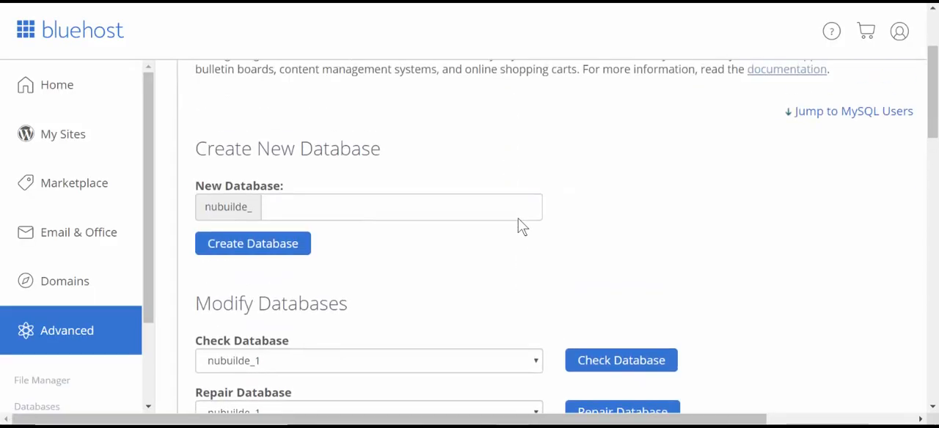
click(482, 206)
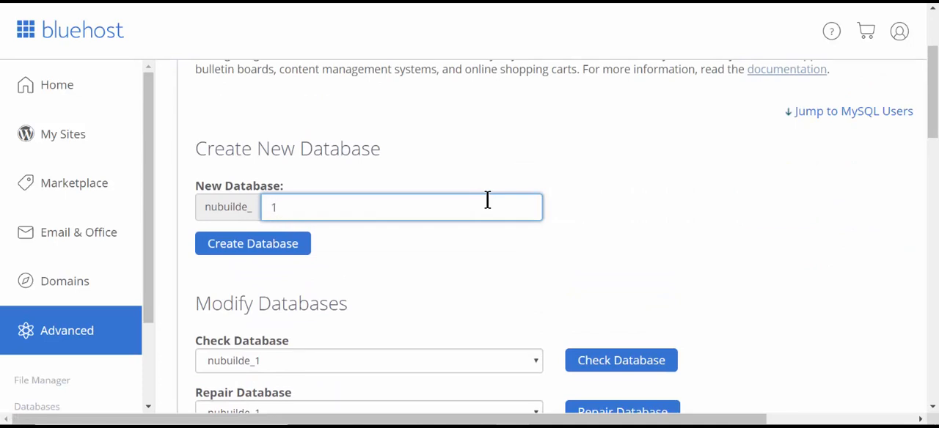
text(1)
key(BackSpace)
text(4)
click(252, 246)
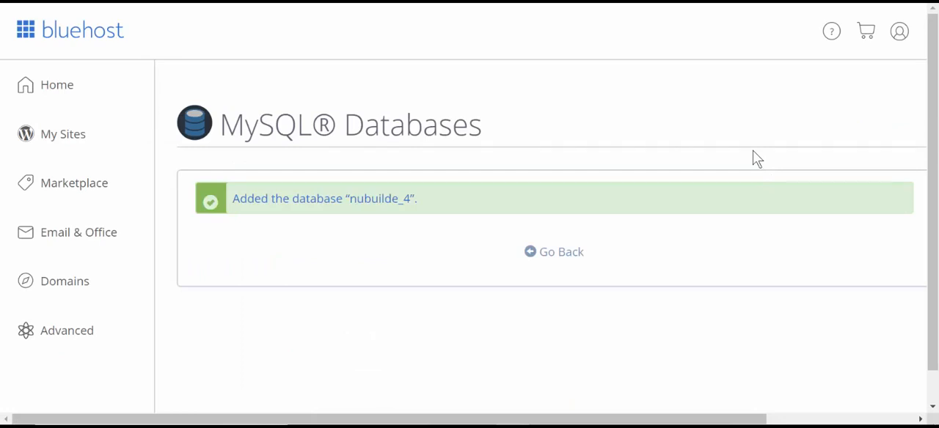
click(556, 260)
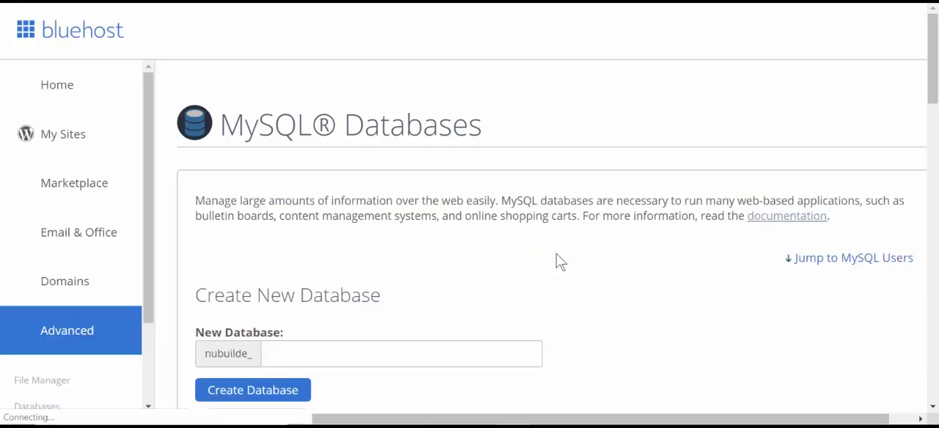
- Fill in the new MySQL user form with the username nubuilde_4, and enter and confirm the user's password
scroll(575, 256, down, 3)
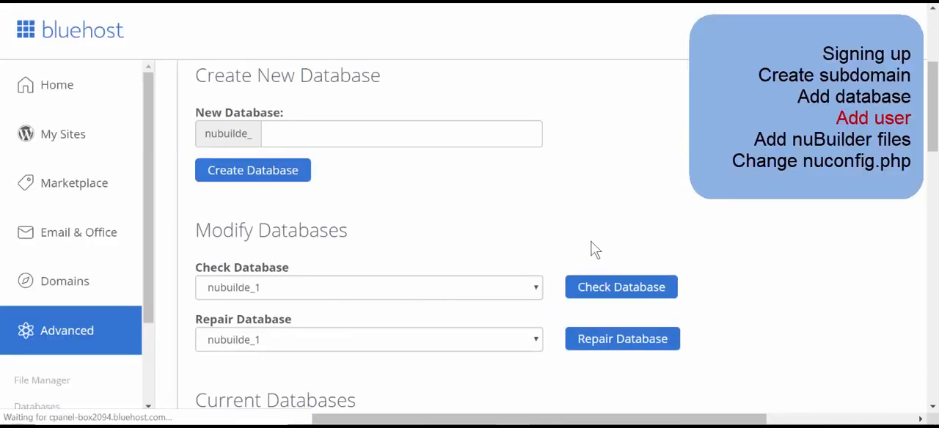
scroll(569, 228, down, 2)
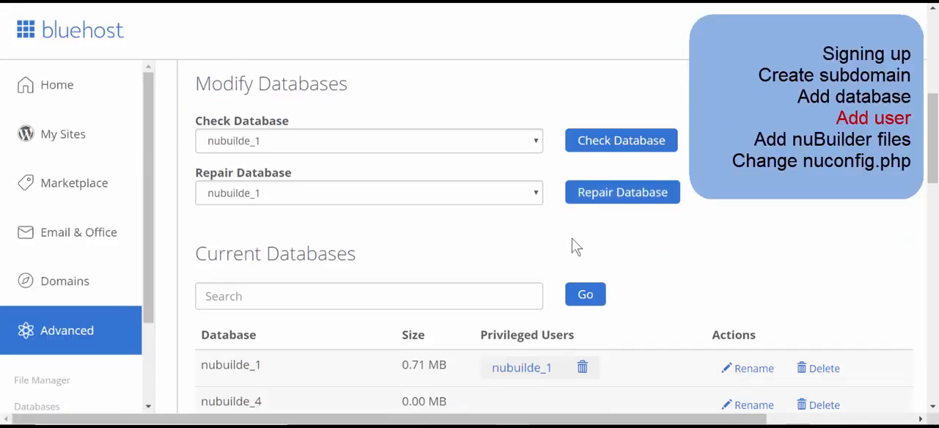
scroll(587, 261, down, 2)
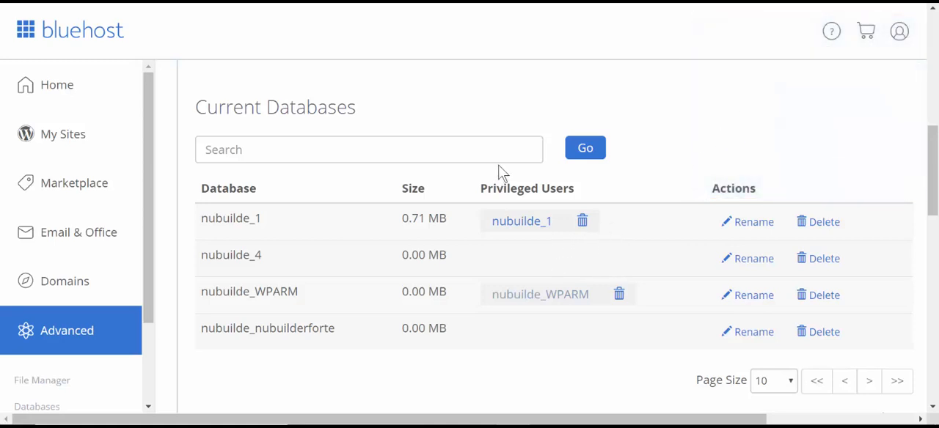
scroll(524, 283, down, 6)
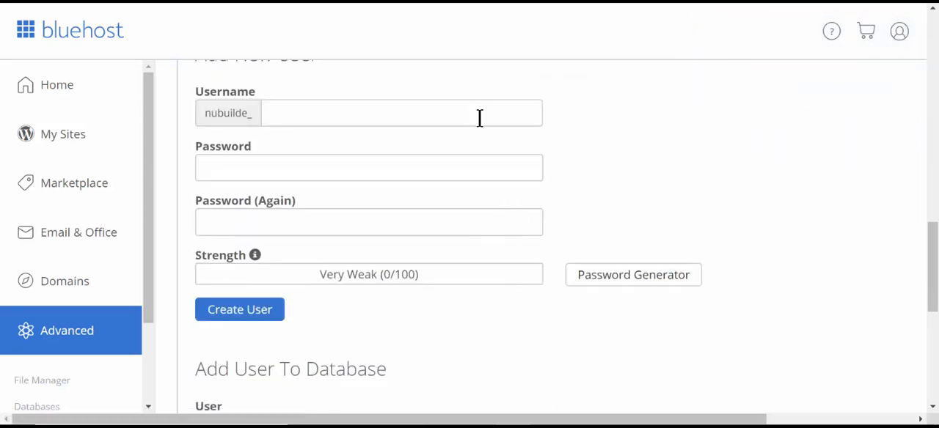
scroll(480, 118, up, 2)
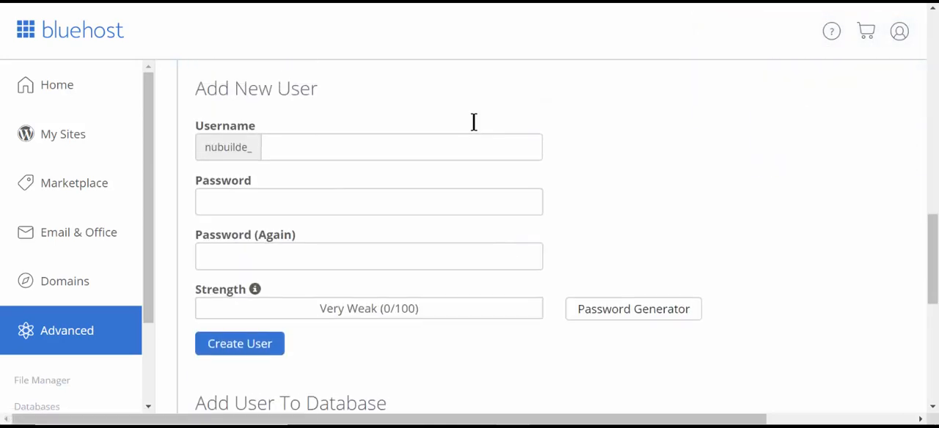
click(388, 251)
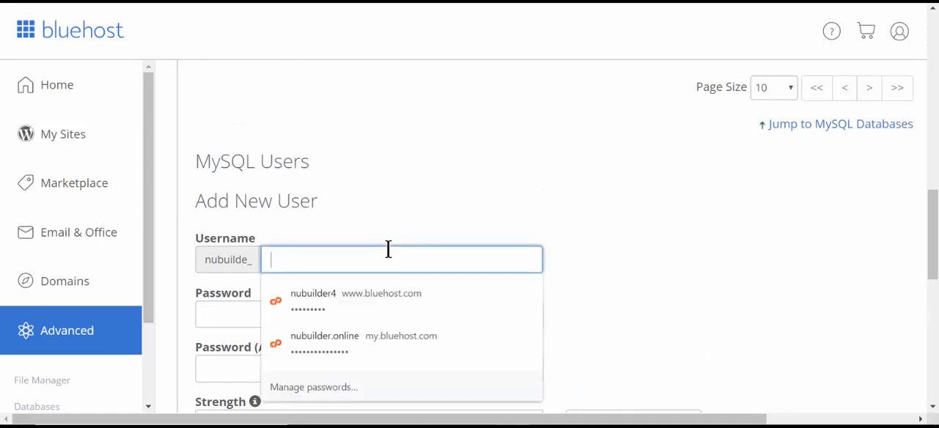
key(Escape)
key(Tab)
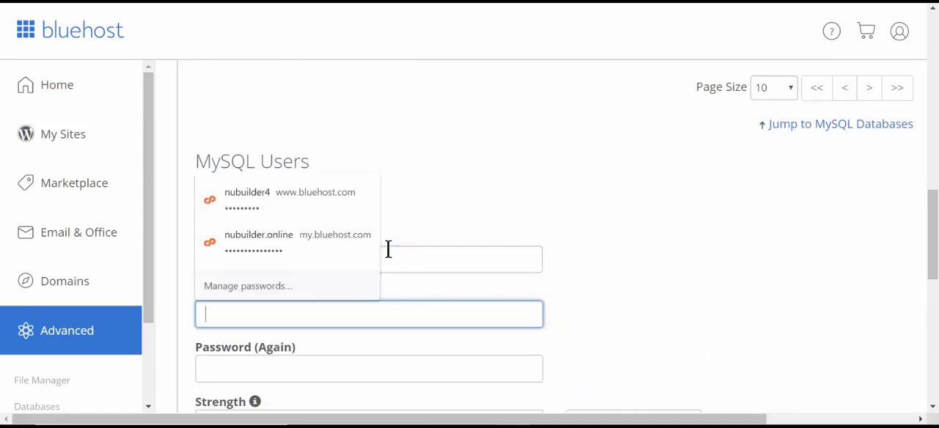
text(123)
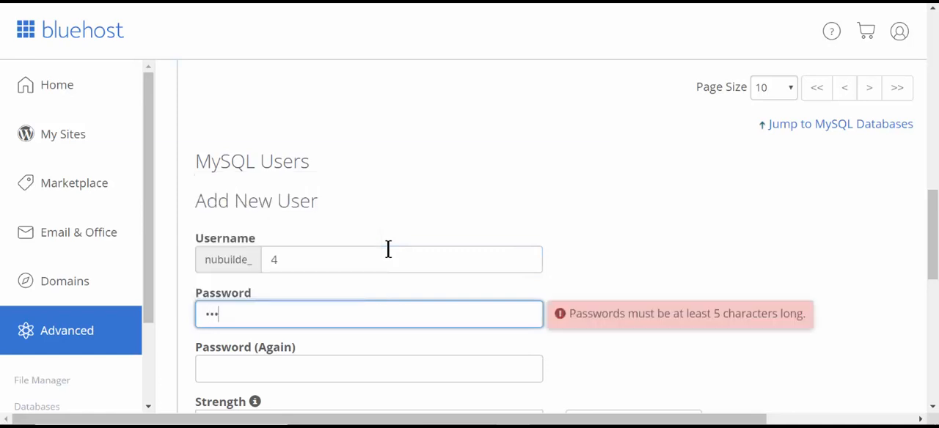
text(45)
key(Tab)
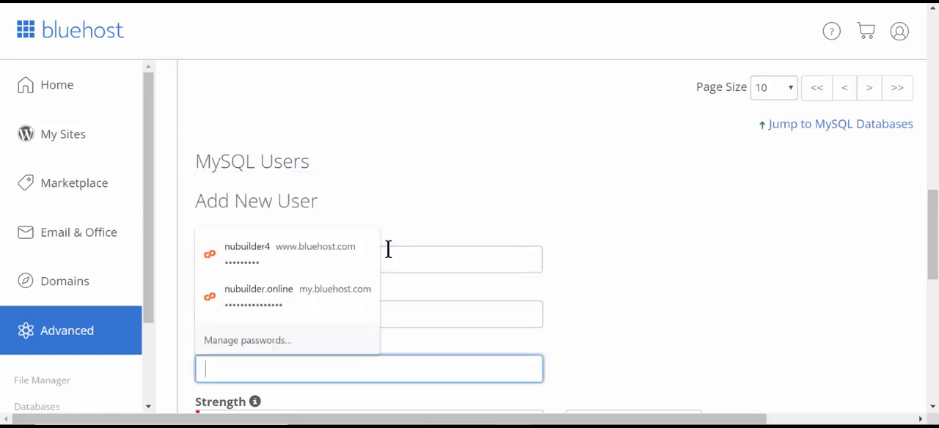
text(1)
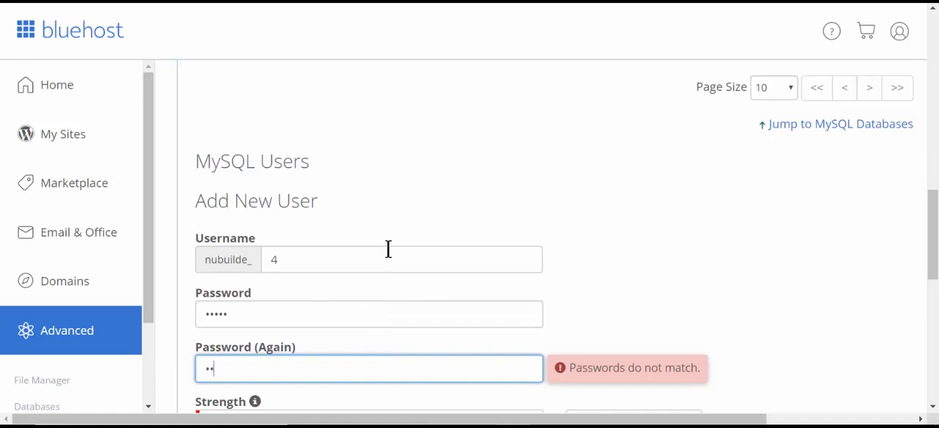
text(2345)
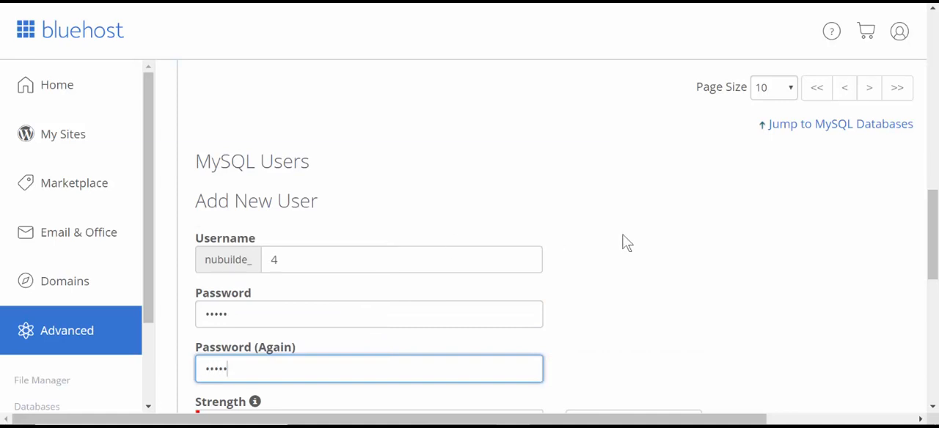
- Create the MySQL user from the completed form and return to the database management page
scroll(660, 242, down, 2)
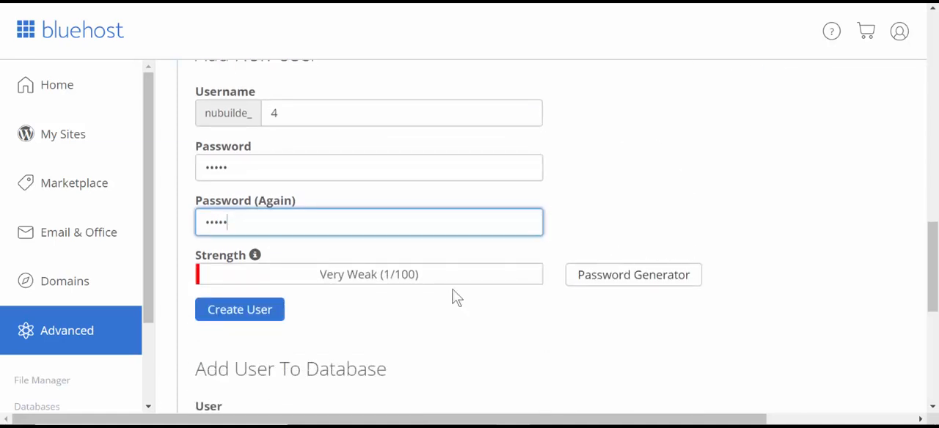
click(242, 316)
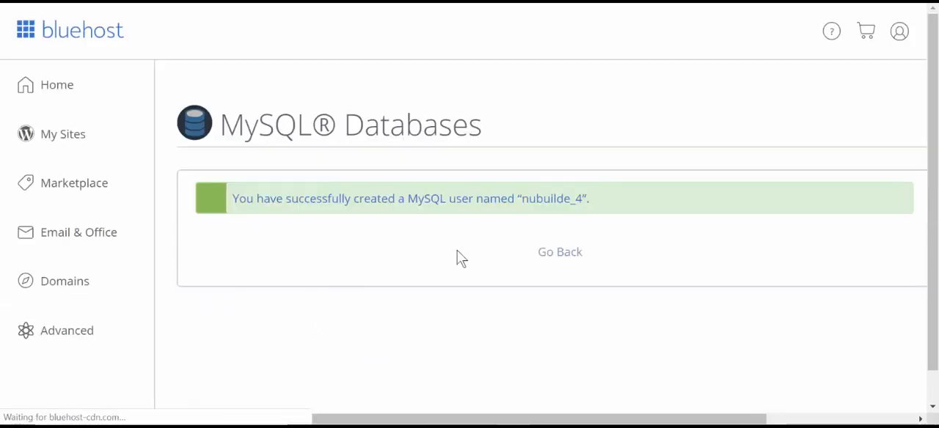
click(565, 246)
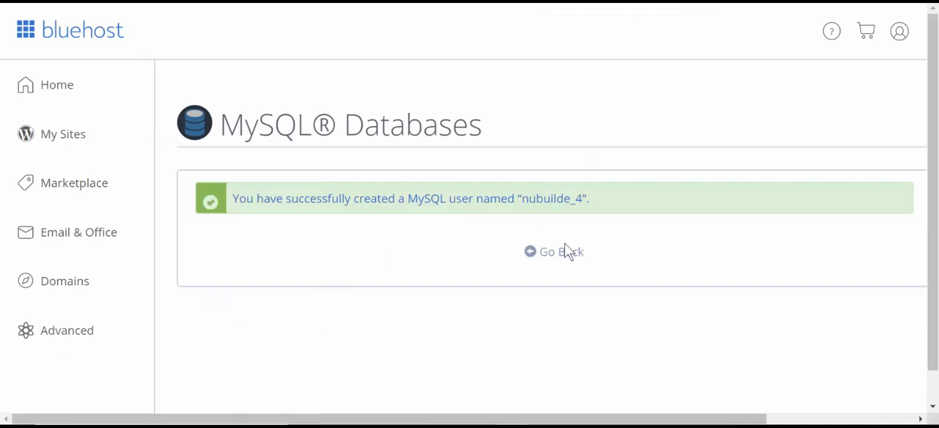
click(566, 258)
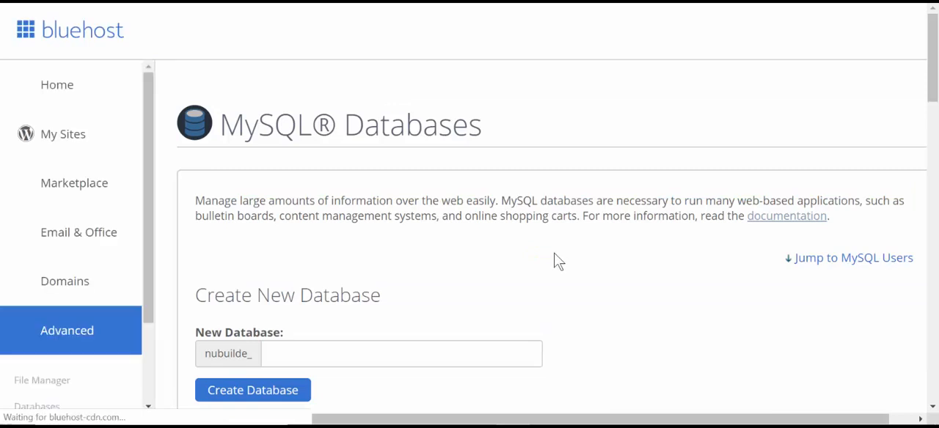
scroll(590, 253, down, 6)
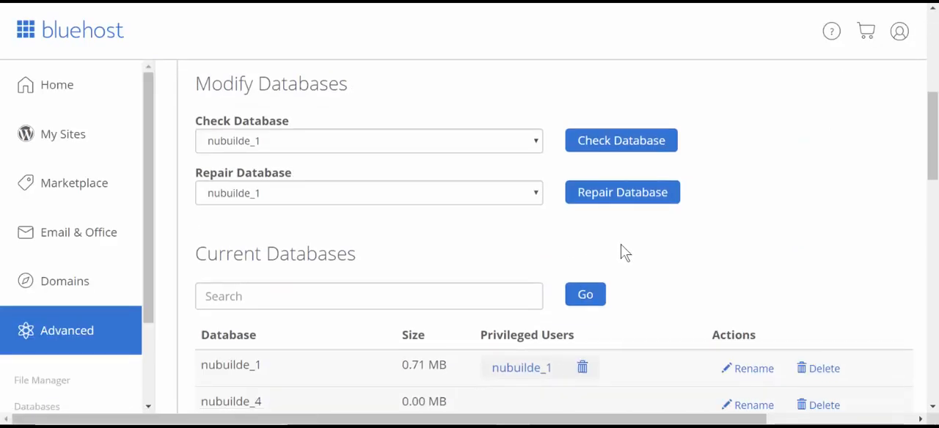
- Add the MySQL user nubuilde_4 to the nubuilde_4 database
scroll(650, 253, down, 2)
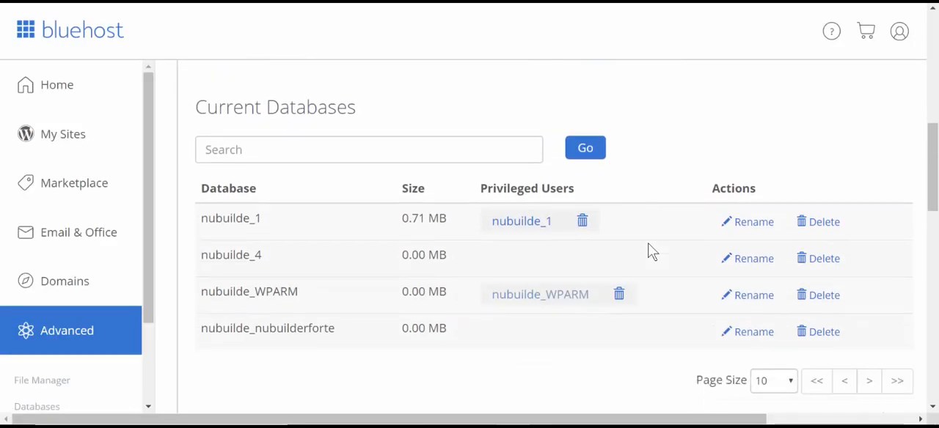
scroll(649, 251, down, 7)
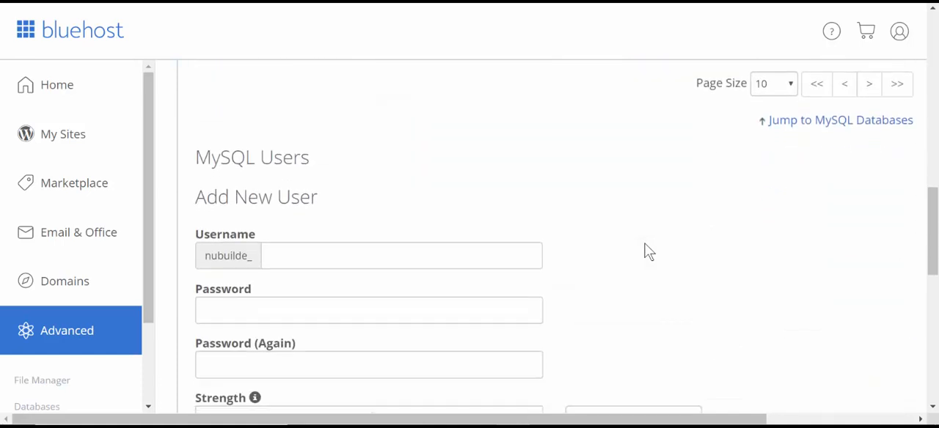
scroll(649, 251, down, 1)
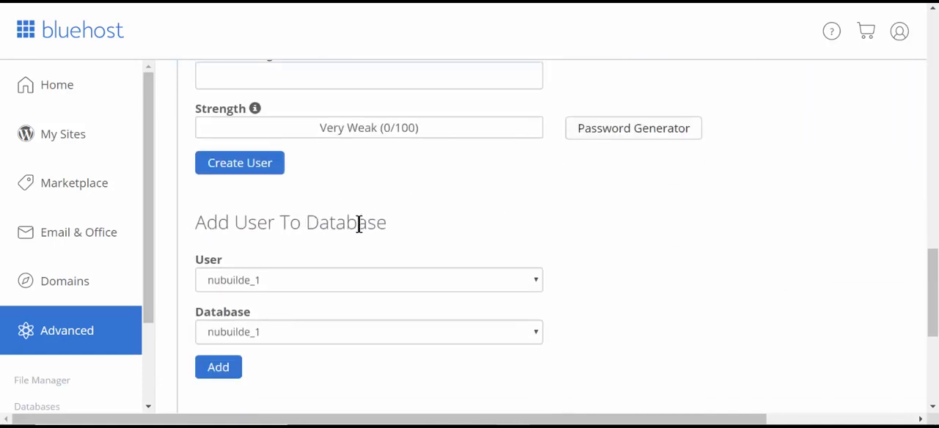
click(523, 280)
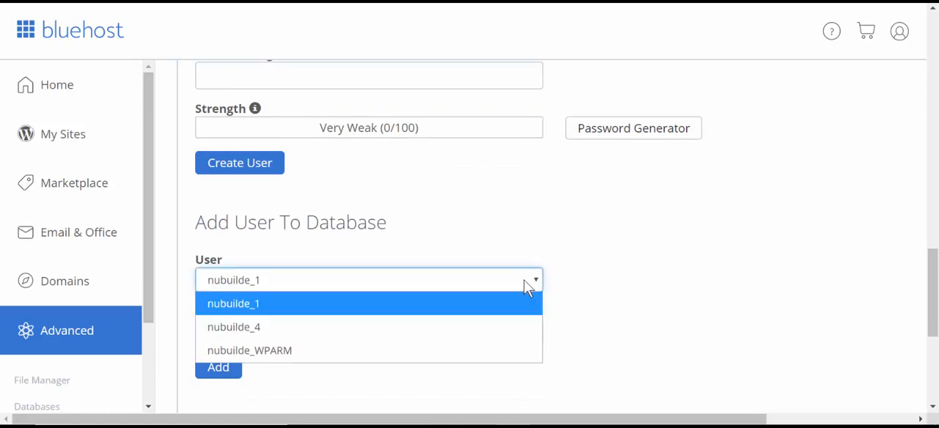
click(517, 330)
click(535, 335)
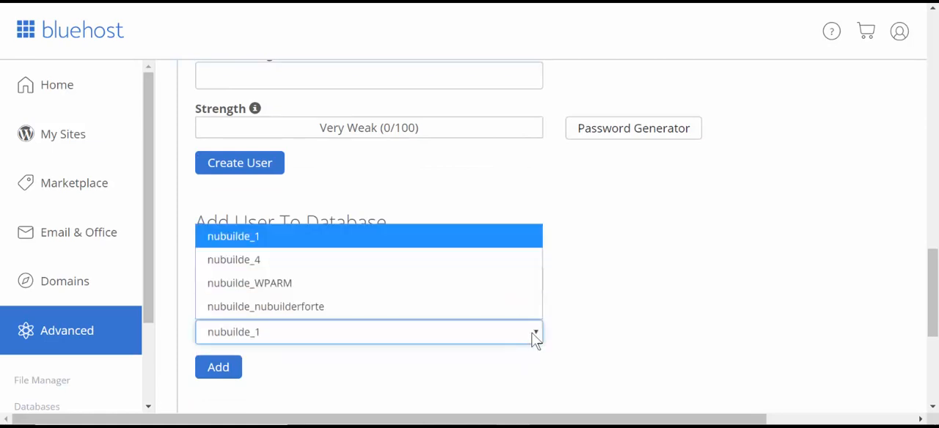
click(502, 260)
click(218, 367)
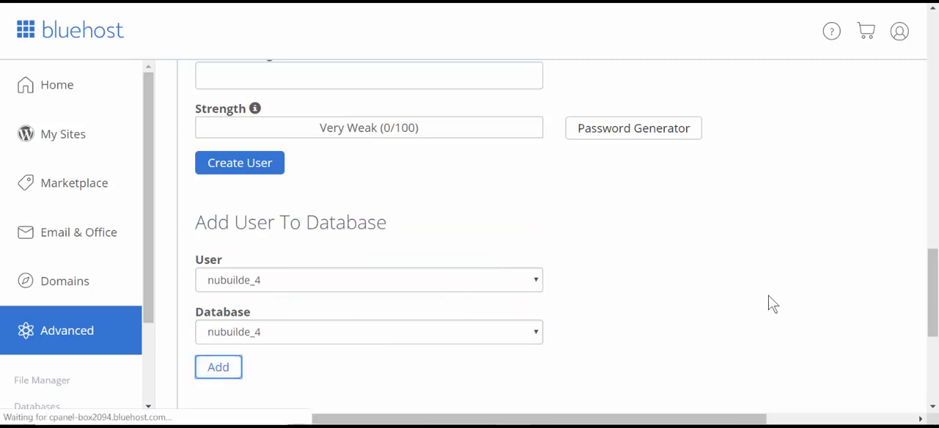
- Grant nubuilde_4 all privileges on the nubuilde_4 database, save them, and return to the list of current databases
scroll(766, 294, up, 5)
scroll(763, 300, up, 5)
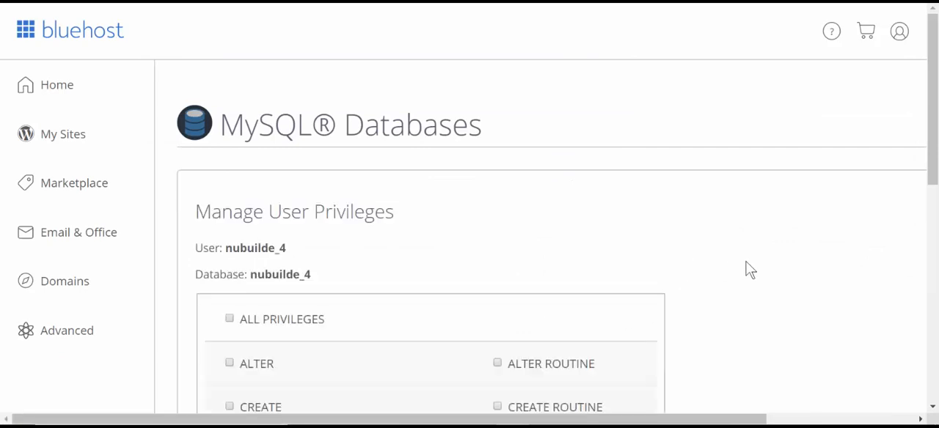
scroll(743, 263, down, 1)
scroll(742, 269, down, 4)
scroll(741, 268, up, 4)
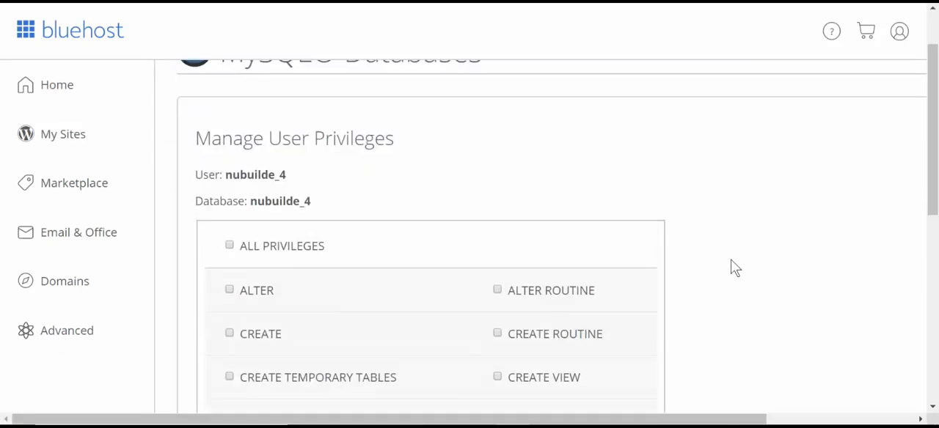
click(229, 245)
scroll(279, 257, down, 6)
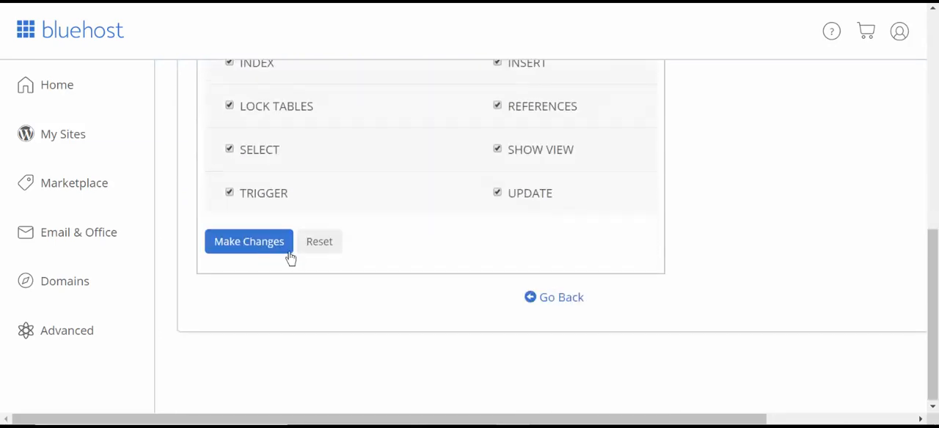
click(260, 251)
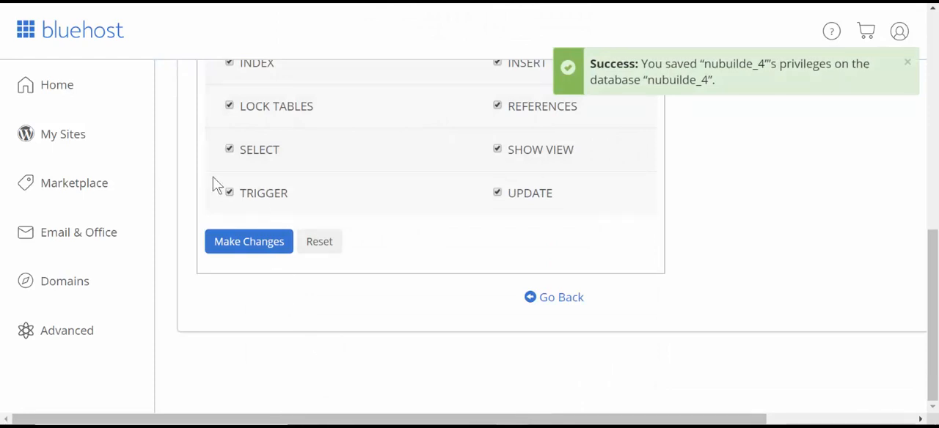
click(560, 306)
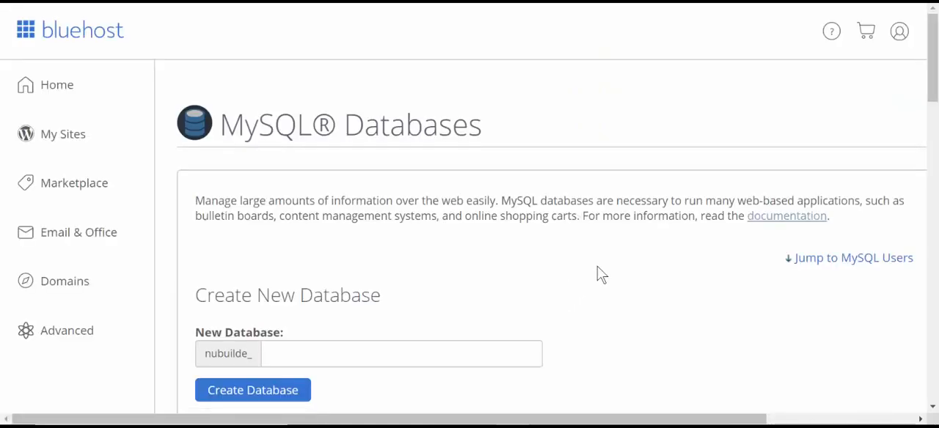
scroll(612, 278, down, 2)
scroll(615, 279, down, 5)
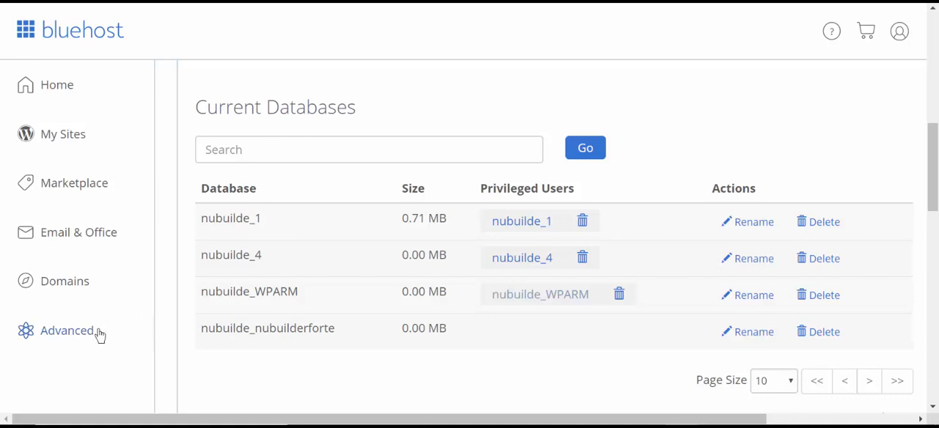
- Open the File Manager from the advanced hosting tools and go into the public_html folder
click(71, 339)
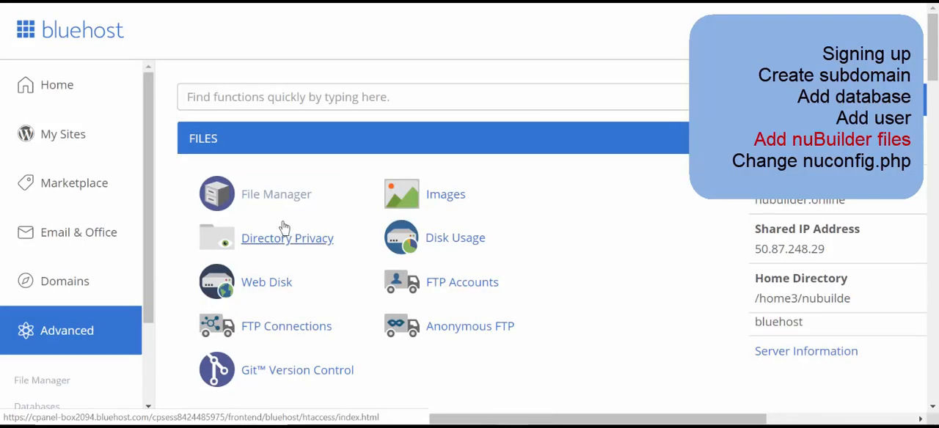
click(277, 195)
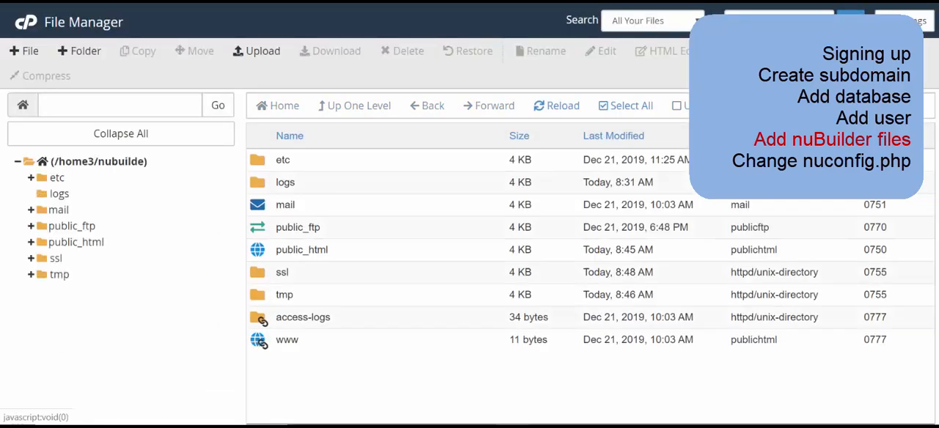
click(435, 250)
double_click(457, 250)
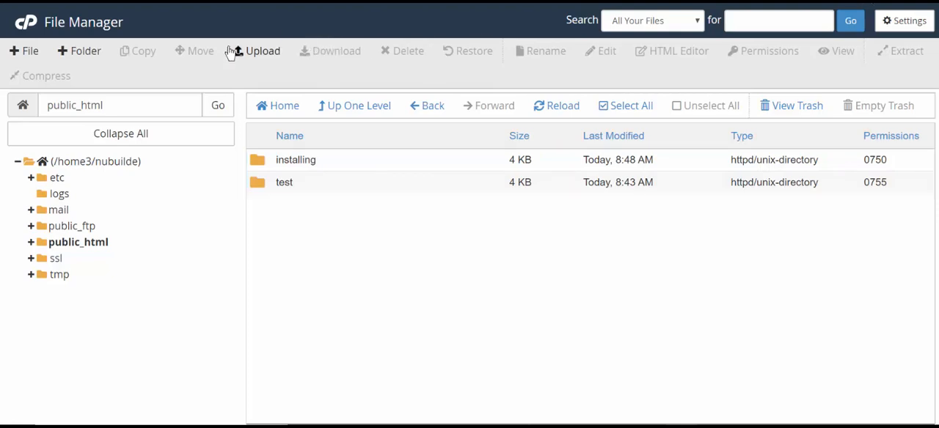
- Upload nubuilder4-master.zip from the local Downloads folder to public_html and return to the folder listing
click(271, 57)
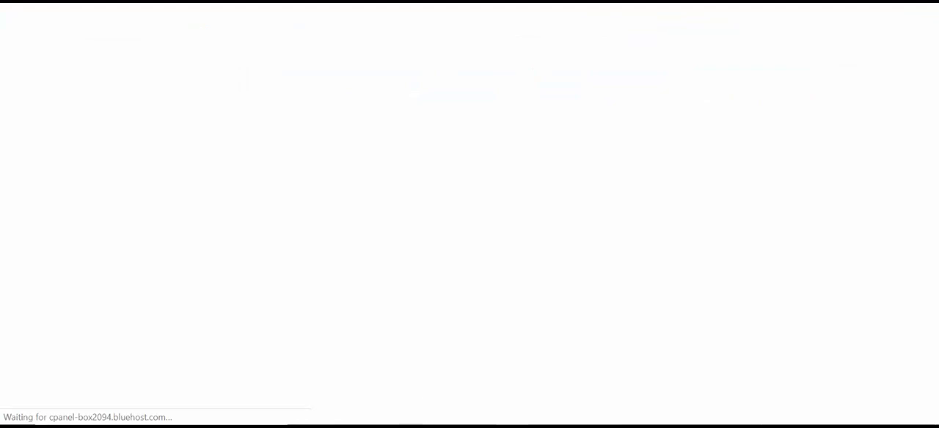
click(408, 422)
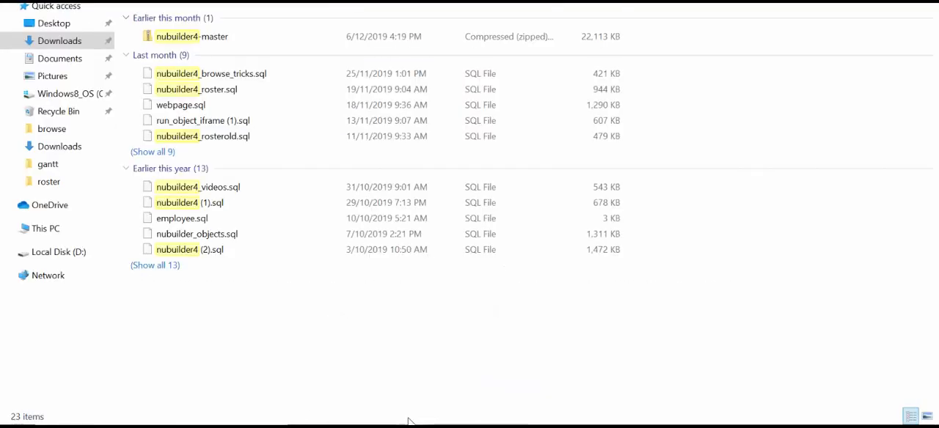
drag(246, 36, 288, 262)
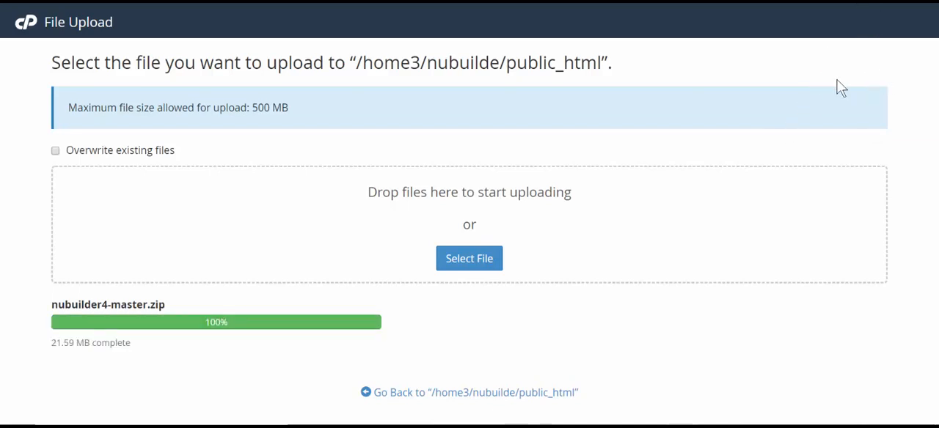
click(504, 394)
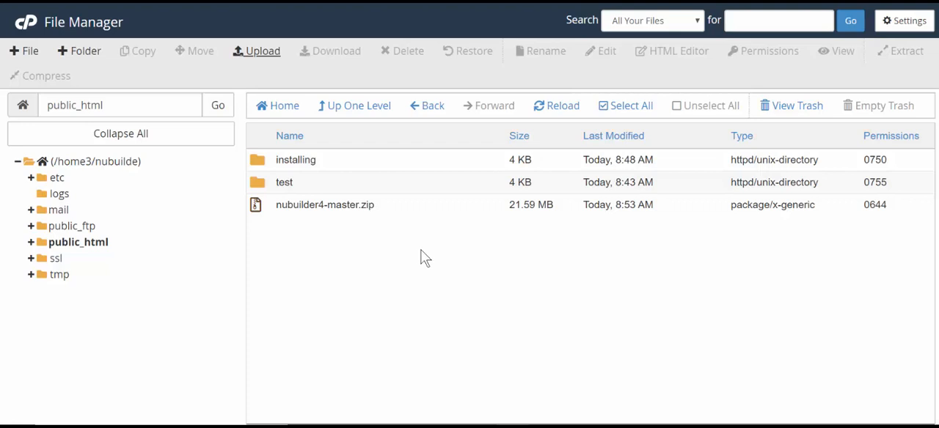
- Extract nubuilder4-master.zip into /public_html and close the extraction results
click(419, 206)
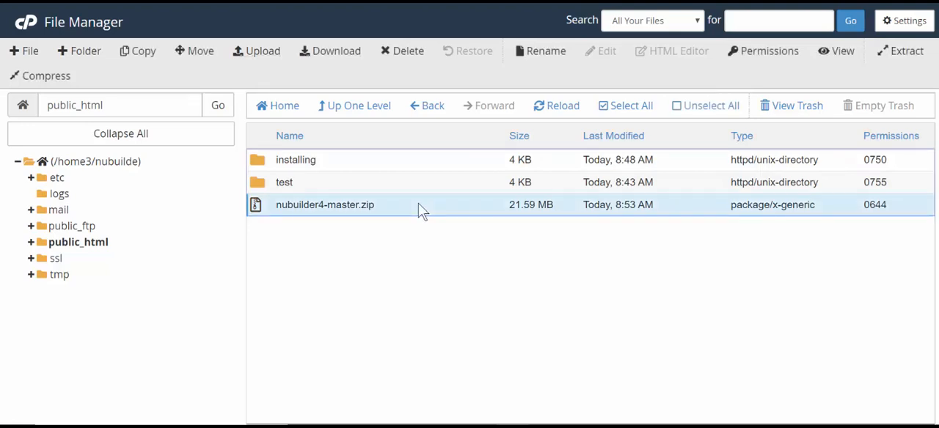
right_click(421, 206)
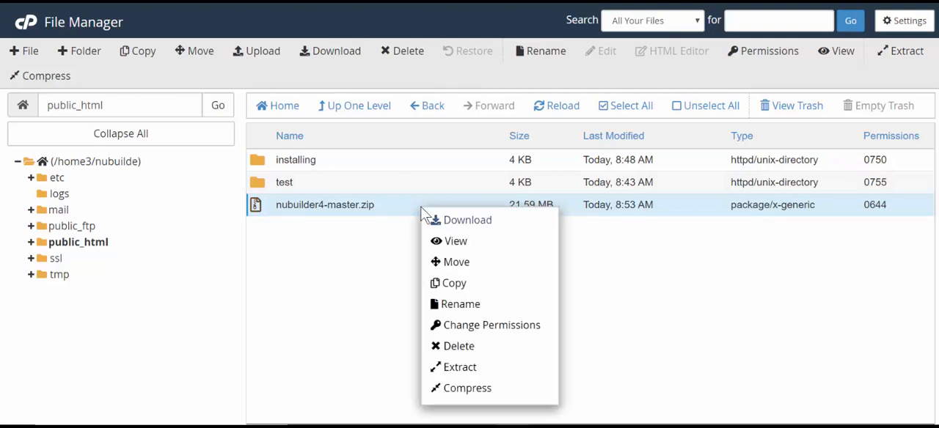
click(493, 369)
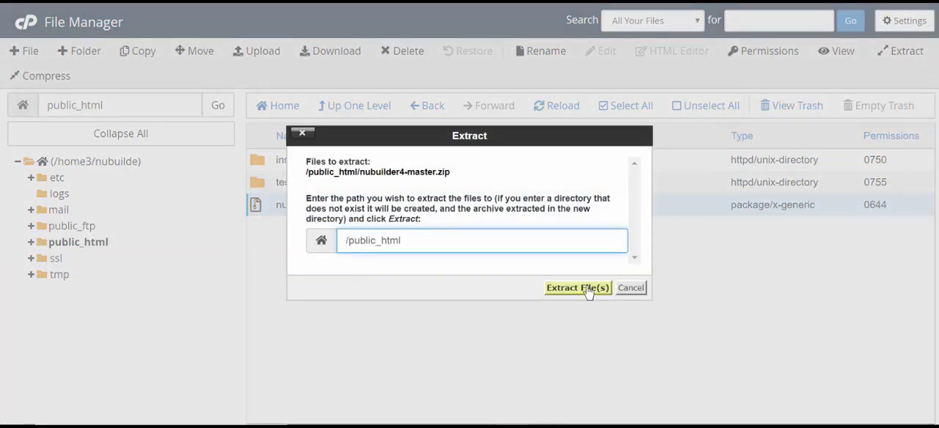
click(579, 288)
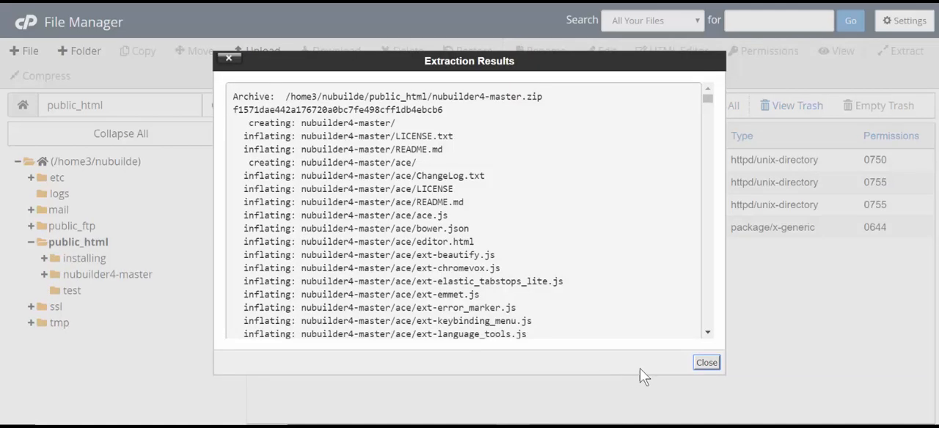
click(716, 366)
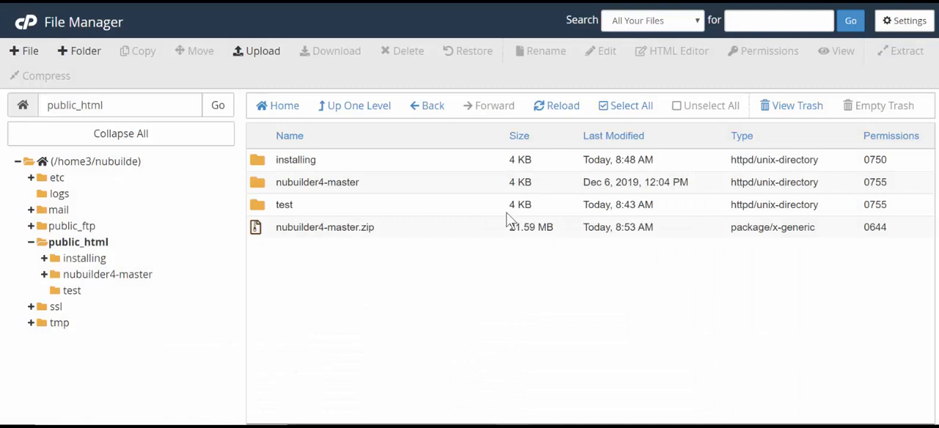
click(462, 167)
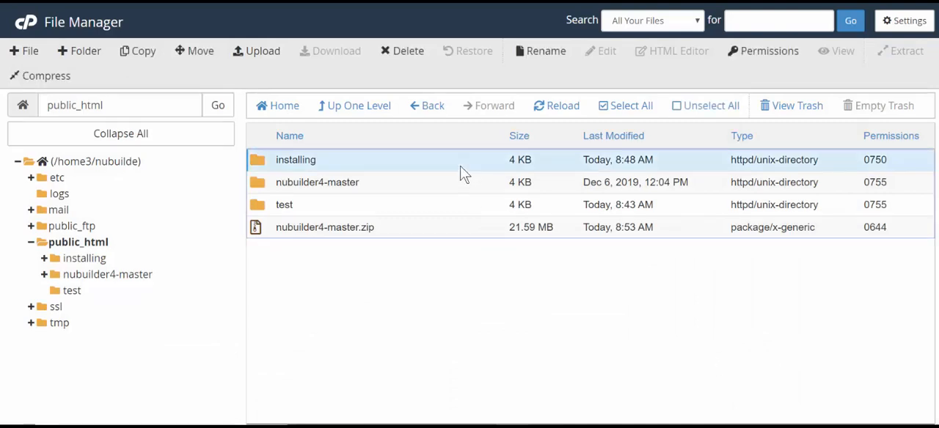
right_click(460, 166)
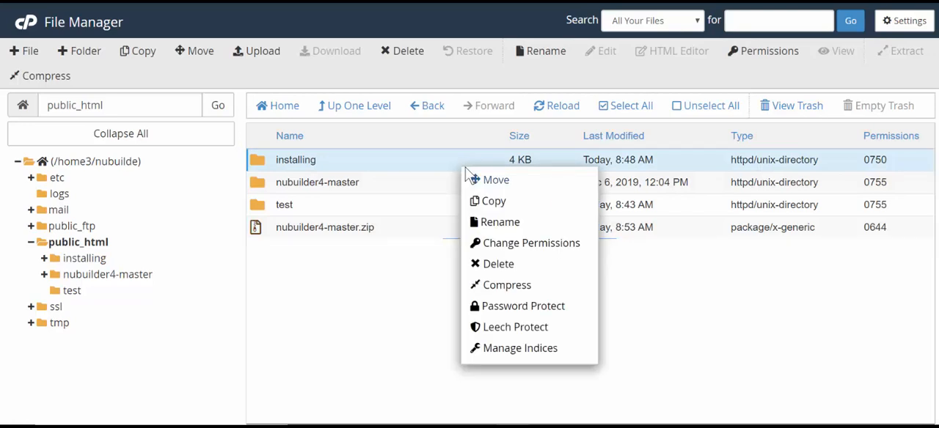
key(Escape)
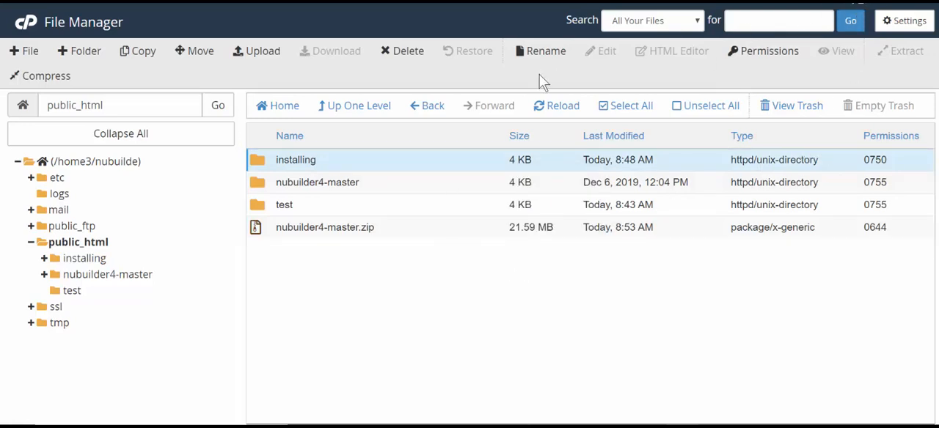
click(294, 159)
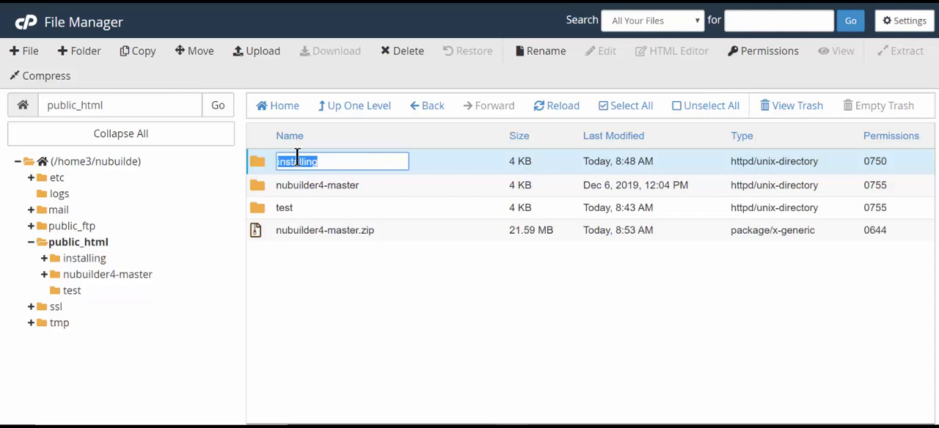
key(Return)
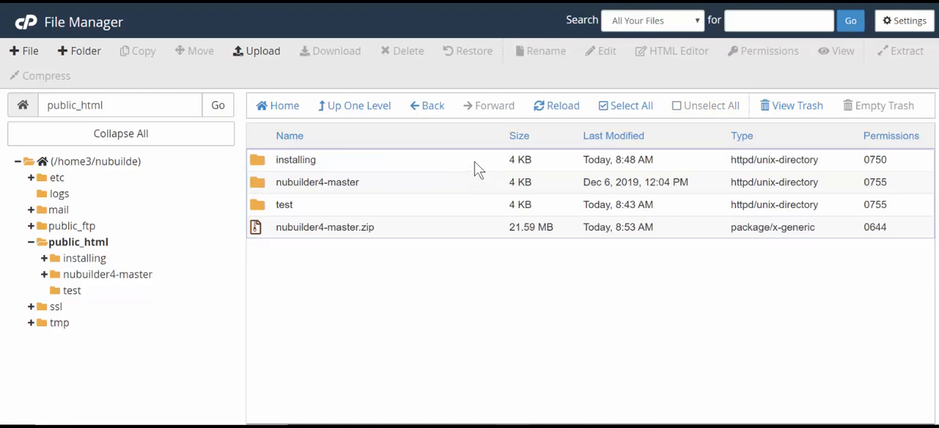
- Delete the existing installing folder from public_html by moving it to the trash
click(474, 163)
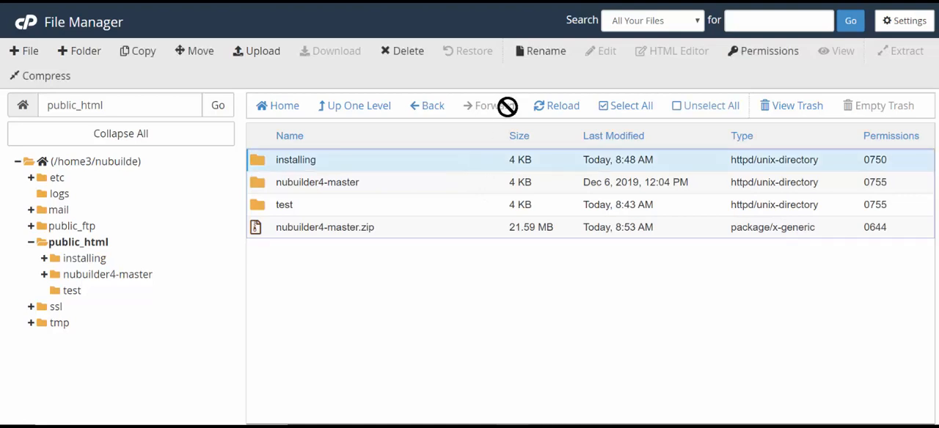
click(402, 53)
click(591, 262)
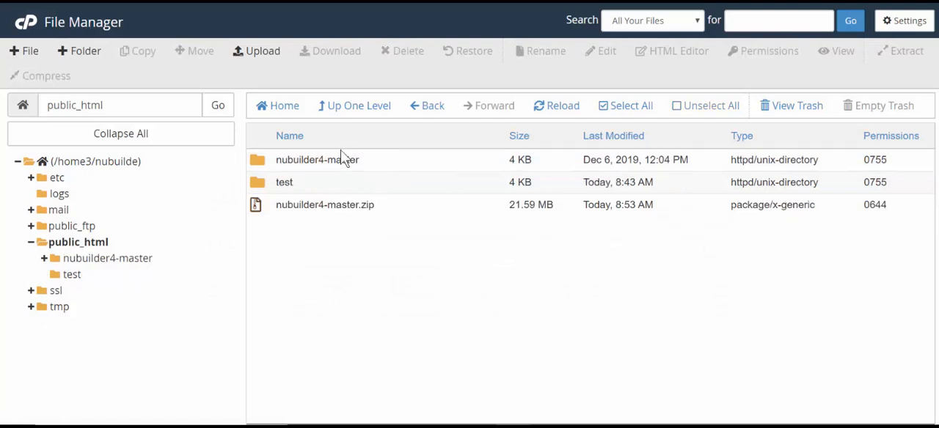
- Rename the extracted nubuilder4-master folder as installing
double_click(345, 160)
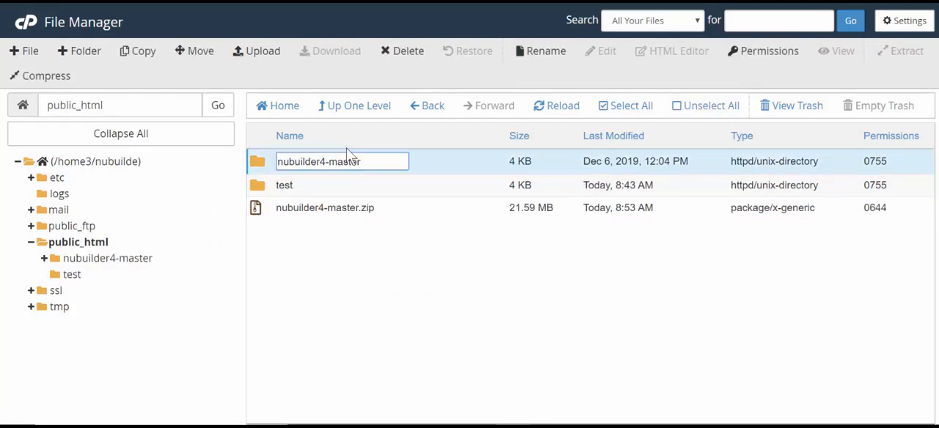
key(ctrl+a)
text(installing)
key(Return)
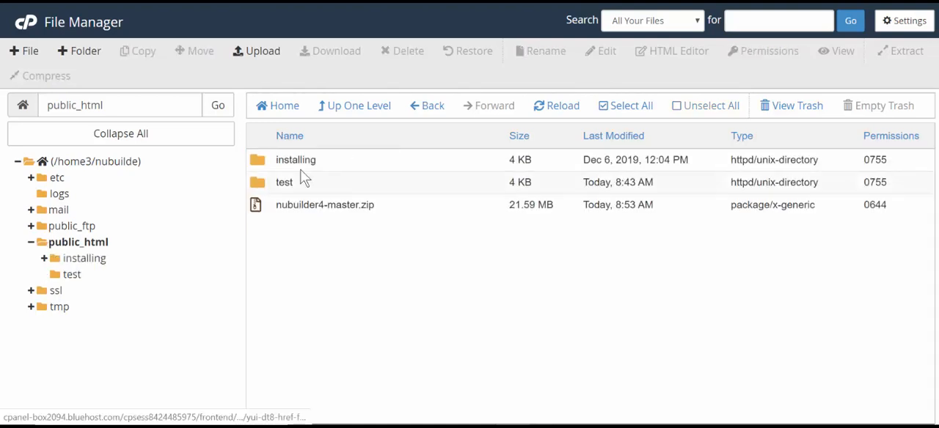
- Delete nubuilder4-master.zip and the test folder from public_html by moving both to the trash
click(350, 217)
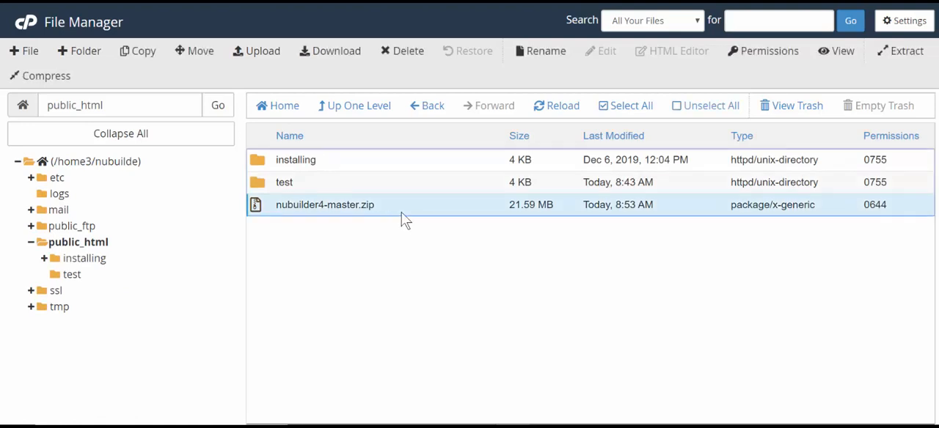
click(394, 53)
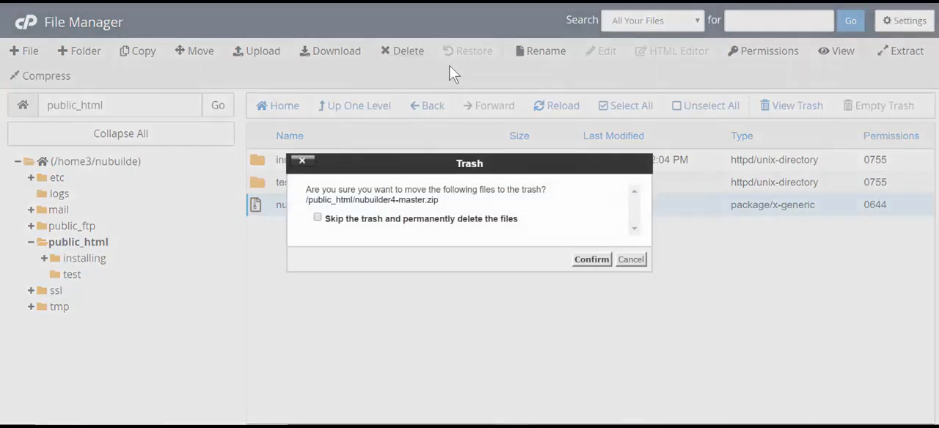
click(592, 260)
click(414, 185)
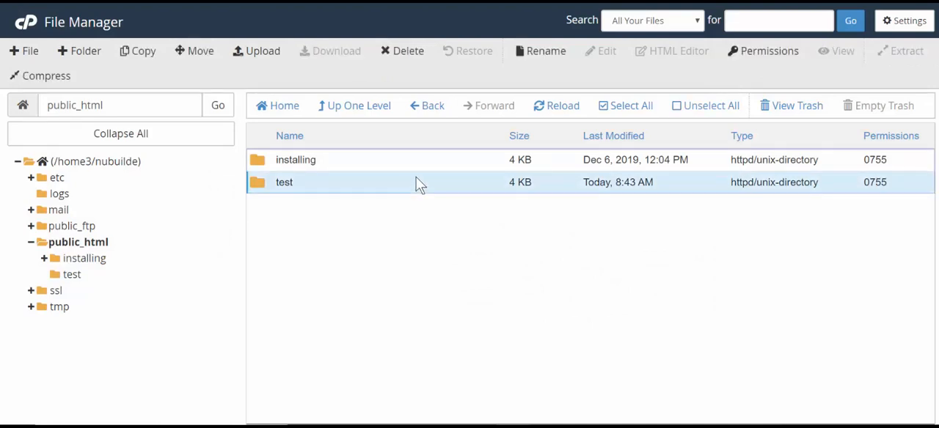
click(402, 53)
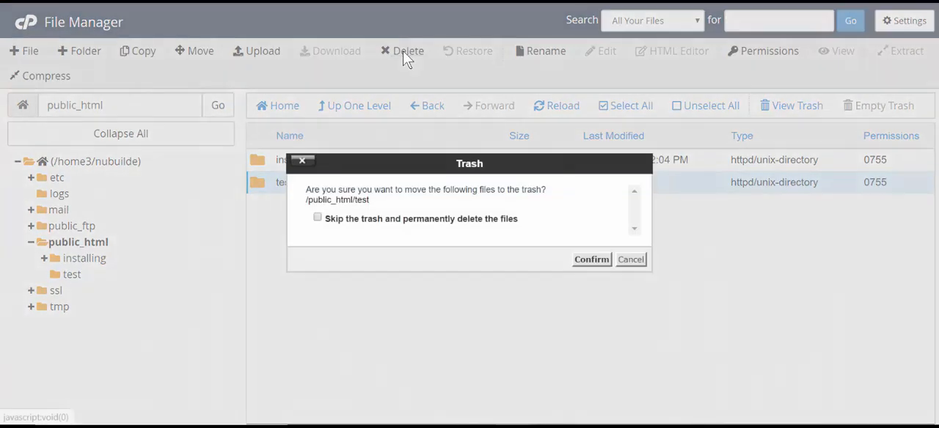
click(591, 259)
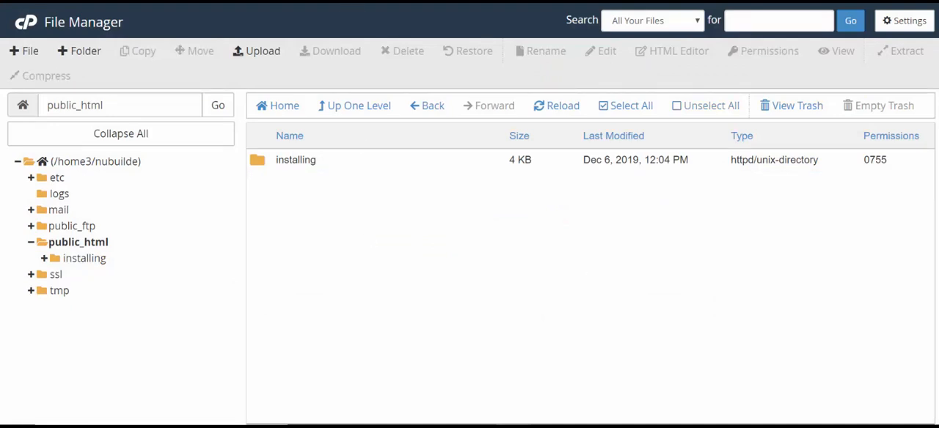
- Open the installing folder in public_html and view the code of its index.php file in the editor
click(360, 2)
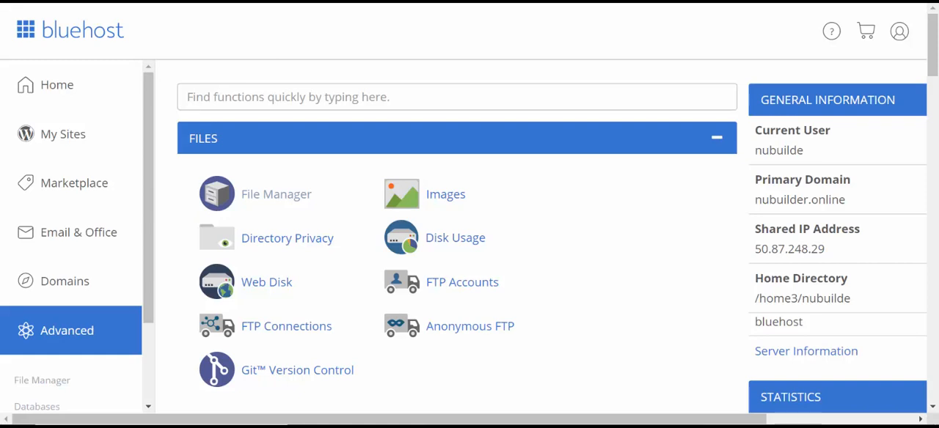
click(449, 2)
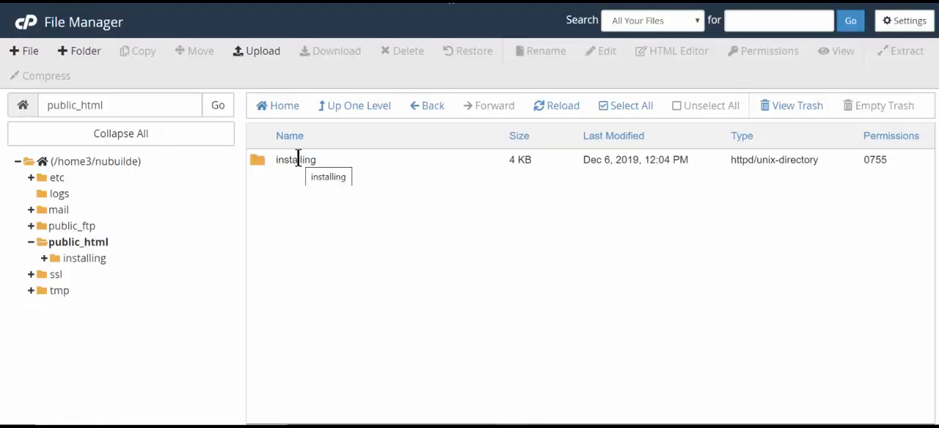
double_click(298, 159)
double_click(465, 165)
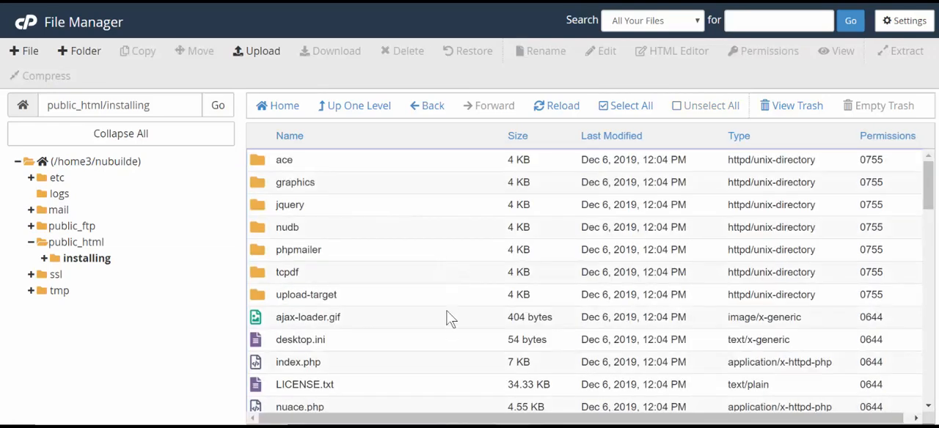
click(445, 367)
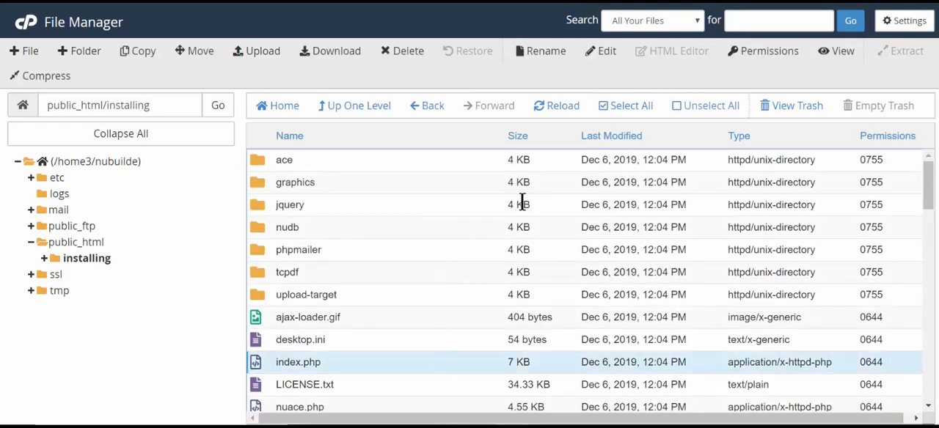
click(604, 54)
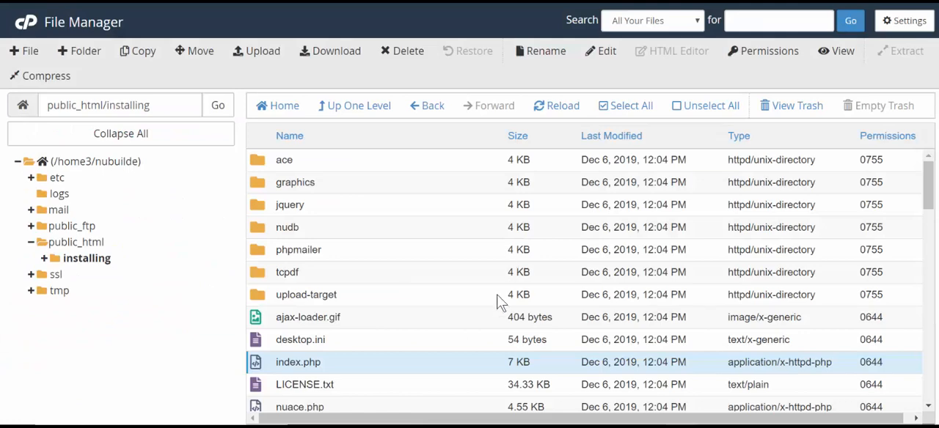
- Find nuconfig.php in the installing folder and open it in the code editor
scroll(499, 301, down, 3)
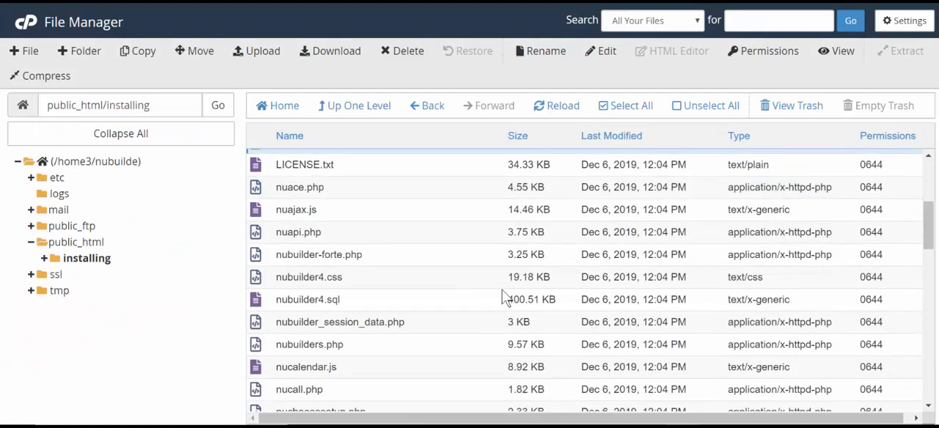
scroll(530, 248, down, 1)
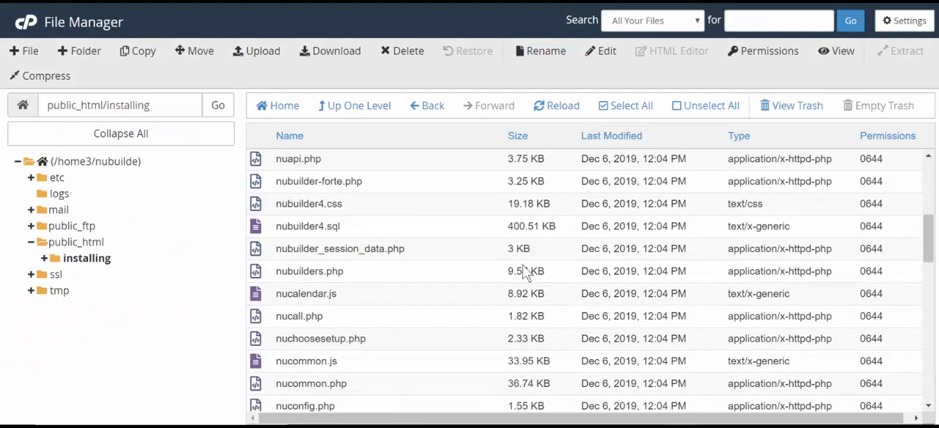
click(450, 407)
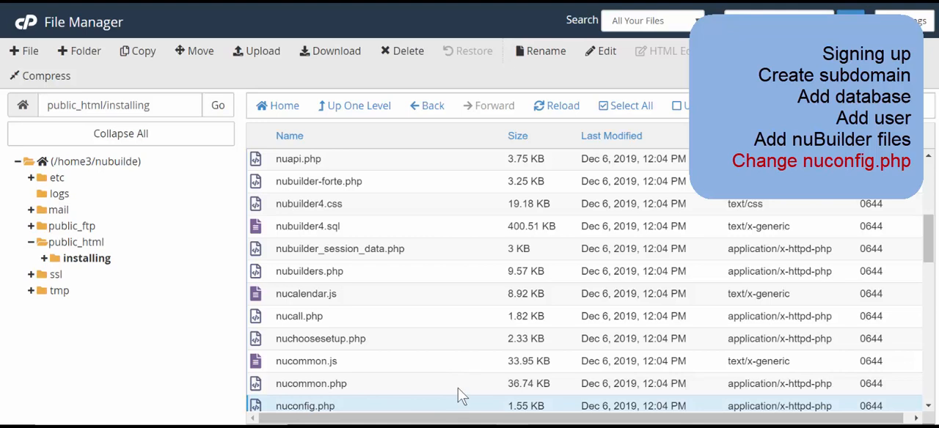
click(600, 57)
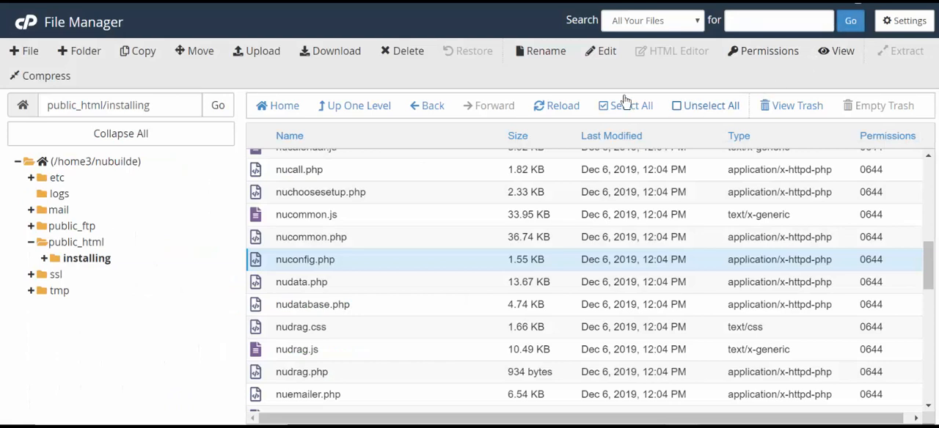
click(602, 54)
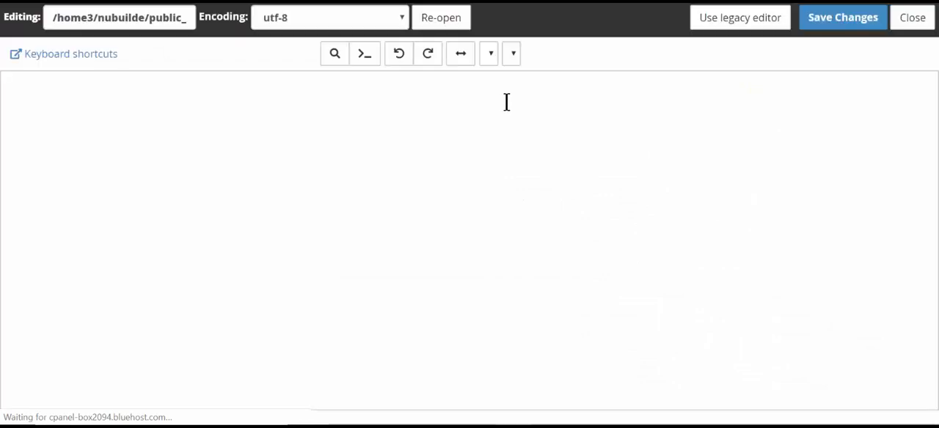
- Replace the database settings in nuconfig.php with host 127.0.0.1, name and user nubuilde_4 and the database password, and save the file
click(506, 100)
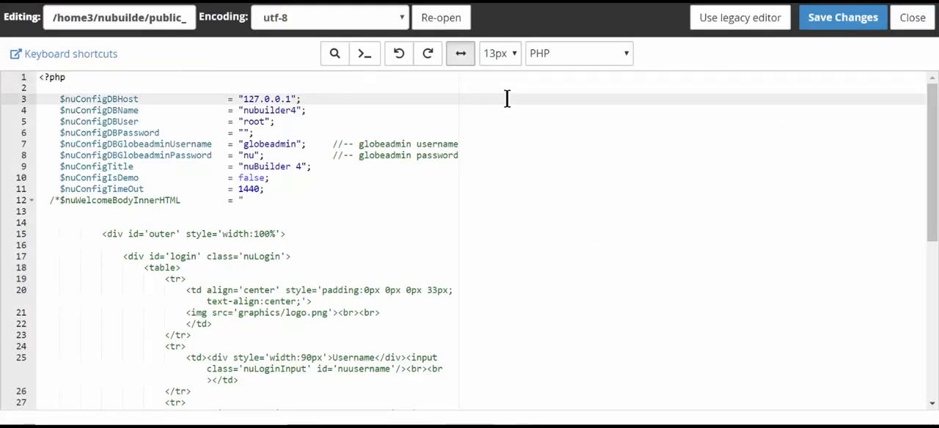
key(Home)
key(shift+Down)
key(shift+Down)
key(shift+Down)
key(shift+Down)
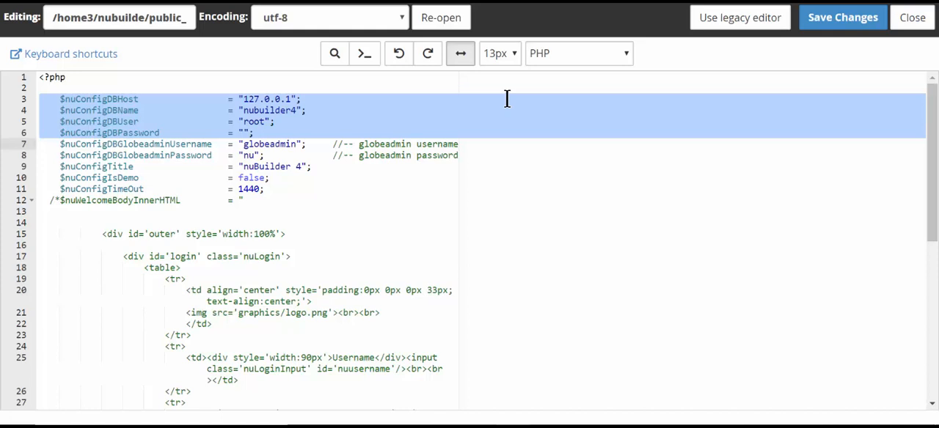
key(ctrl+v)
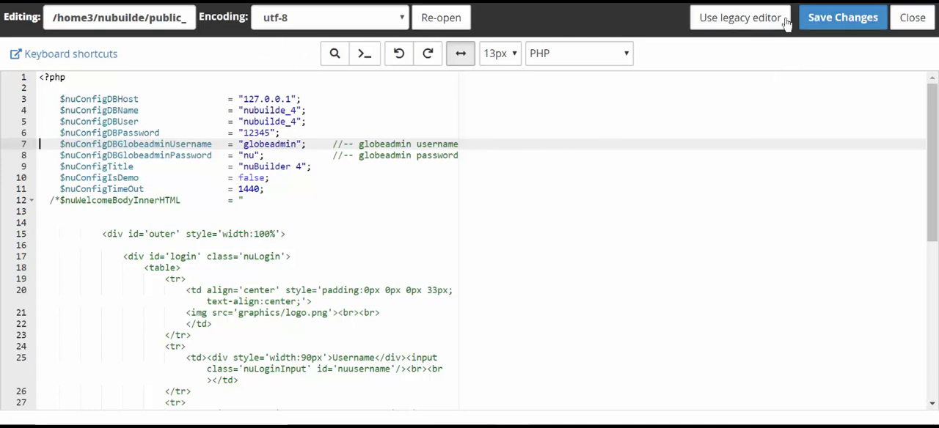
click(828, 22)
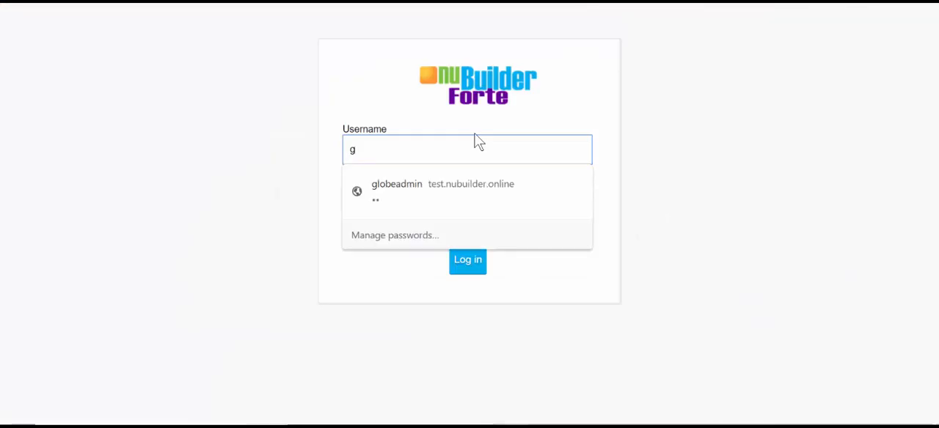
- Log in to nuBuilder Forte as globeadmin with the saved account password
key(Down)
key(Return)
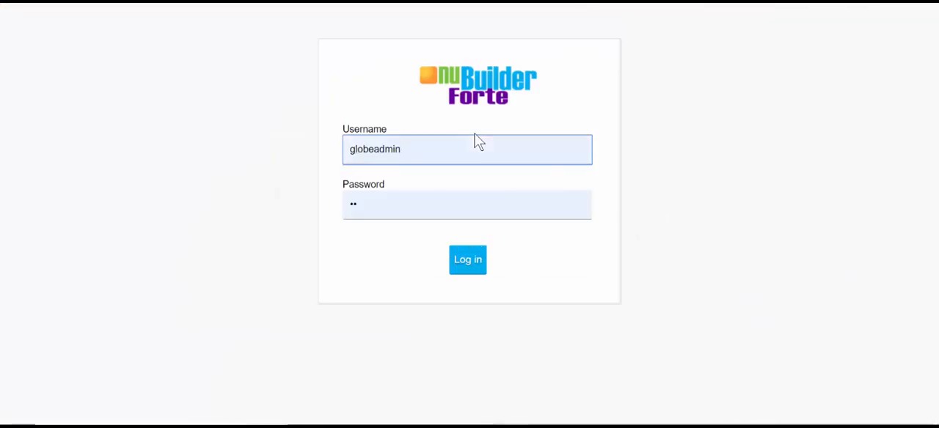
click(469, 265)
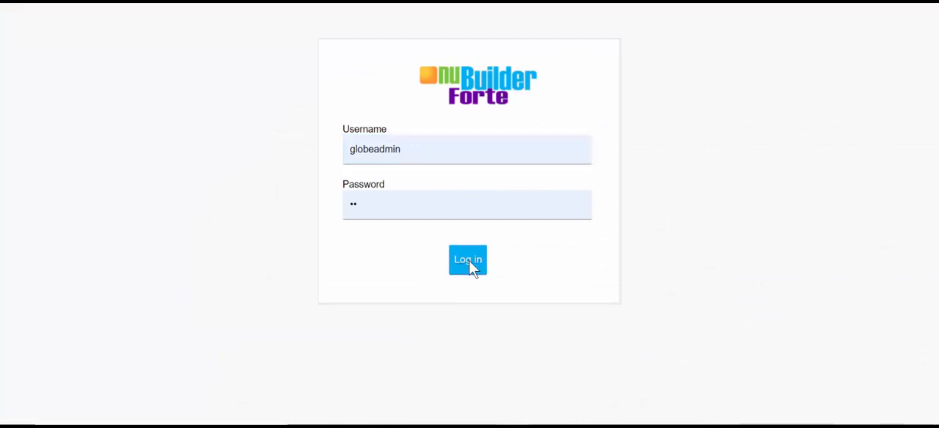